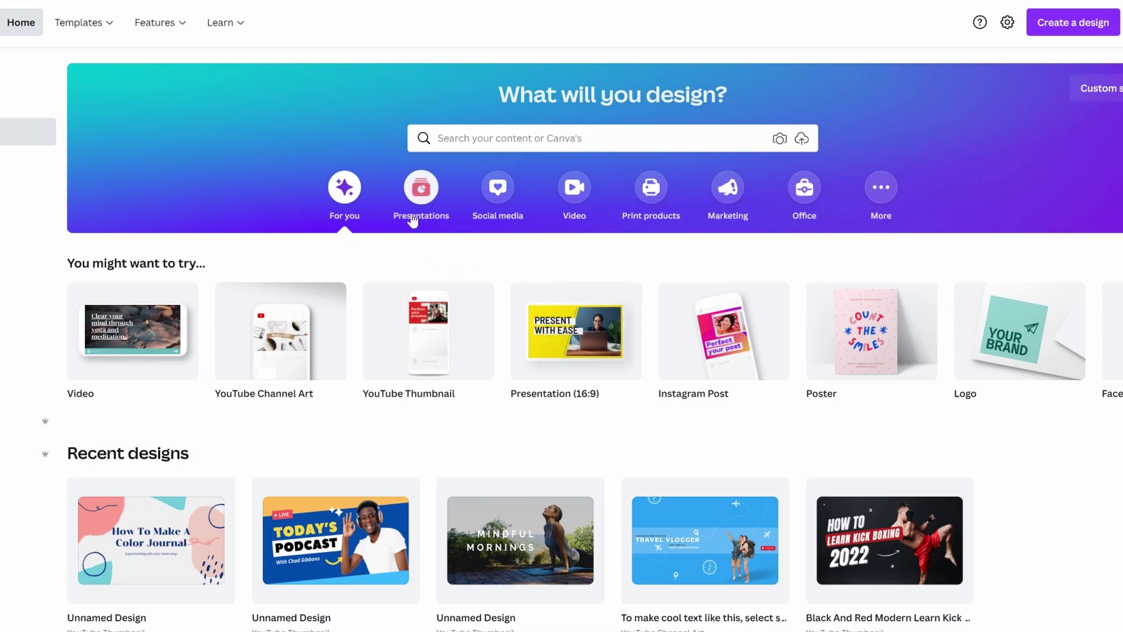
# Browse the presentation, social media, video and marketing design categories, then return to suggestions.
pyautogui.click(426, 202)
pyautogui.click(498, 190)
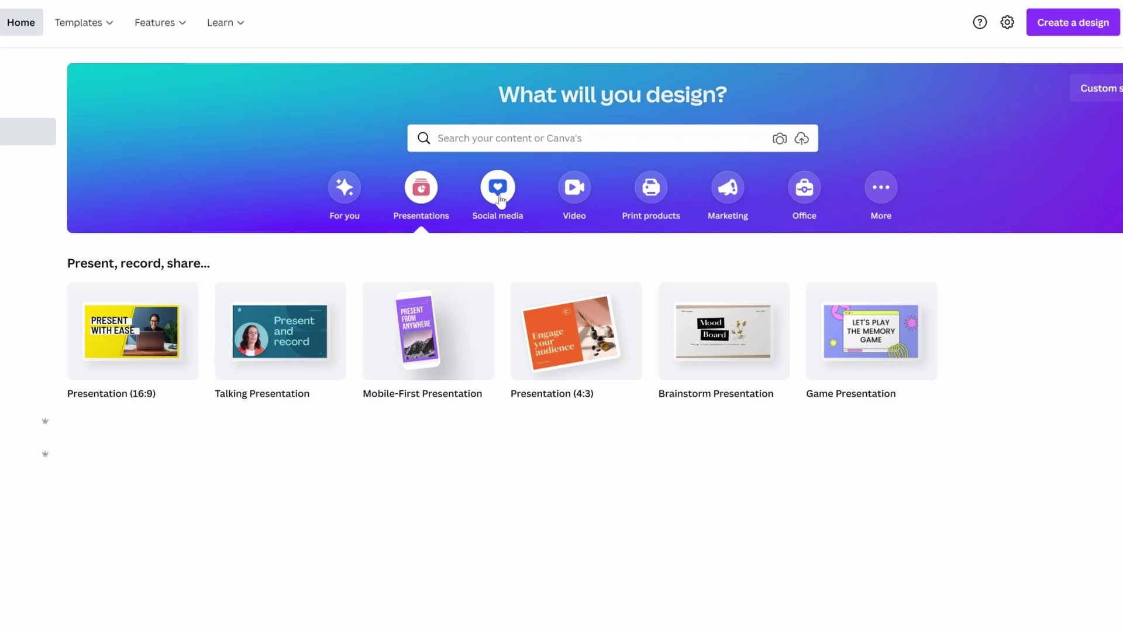
pyautogui.click(574, 187)
pyautogui.click(728, 188)
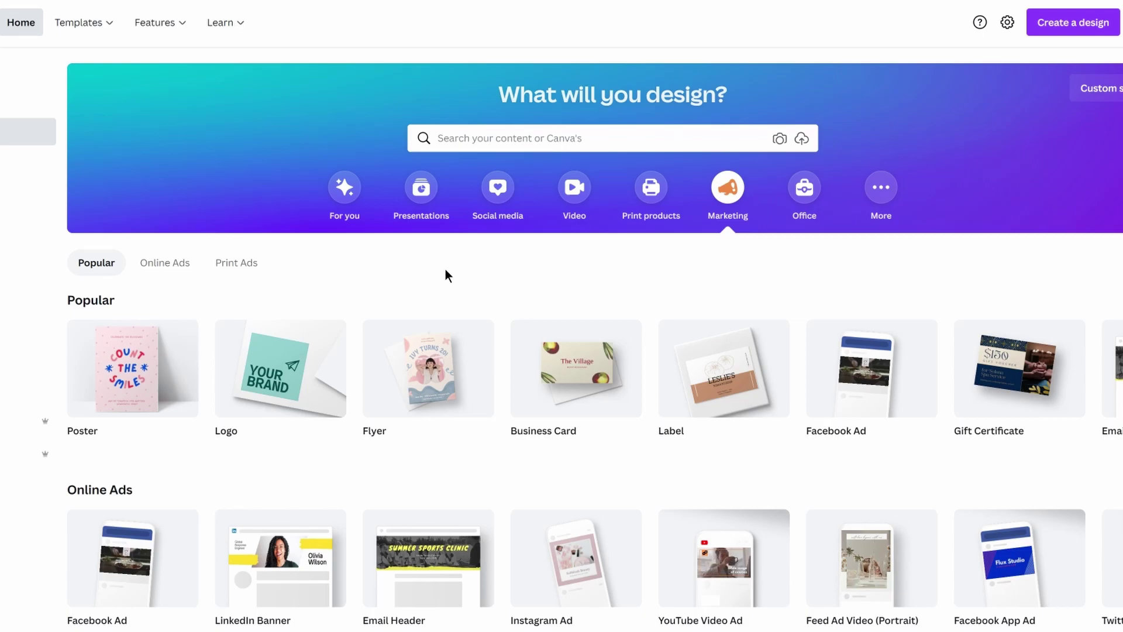
pyautogui.click(358, 209)
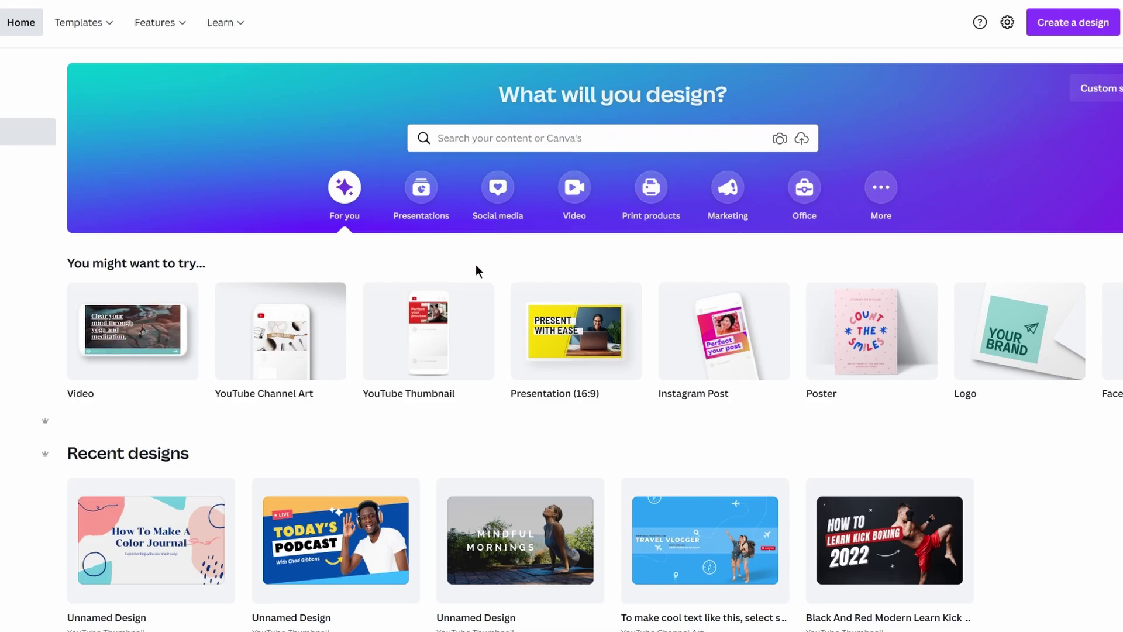
# Search Canva templates for 'youtube thumbnail'.
pyautogui.moveTo(446, 337)
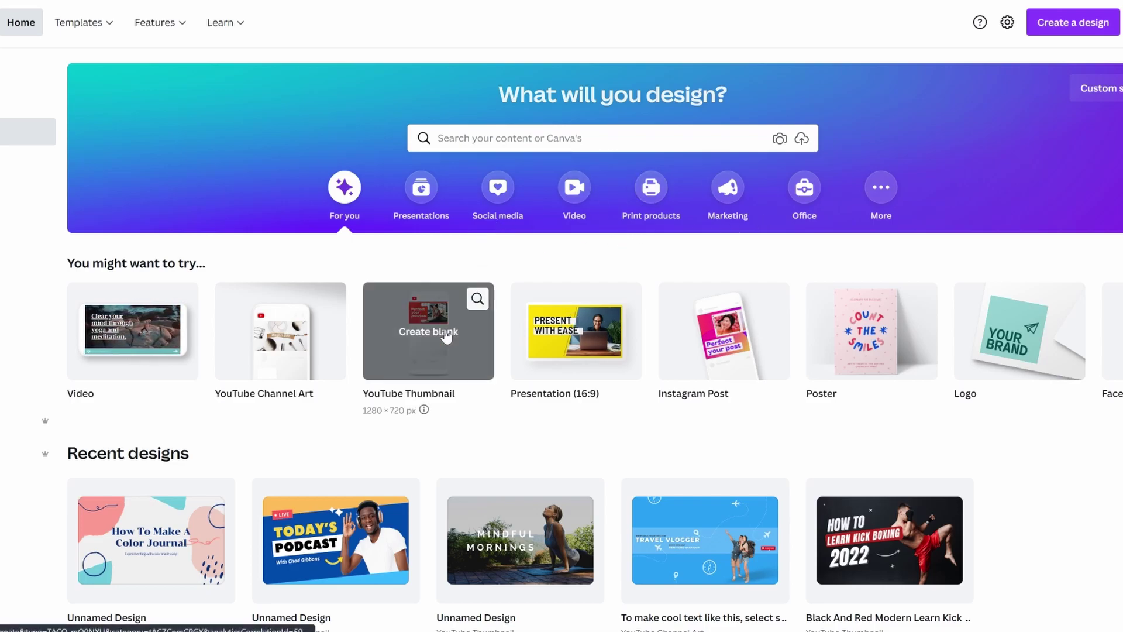
pyautogui.click(514, 145)
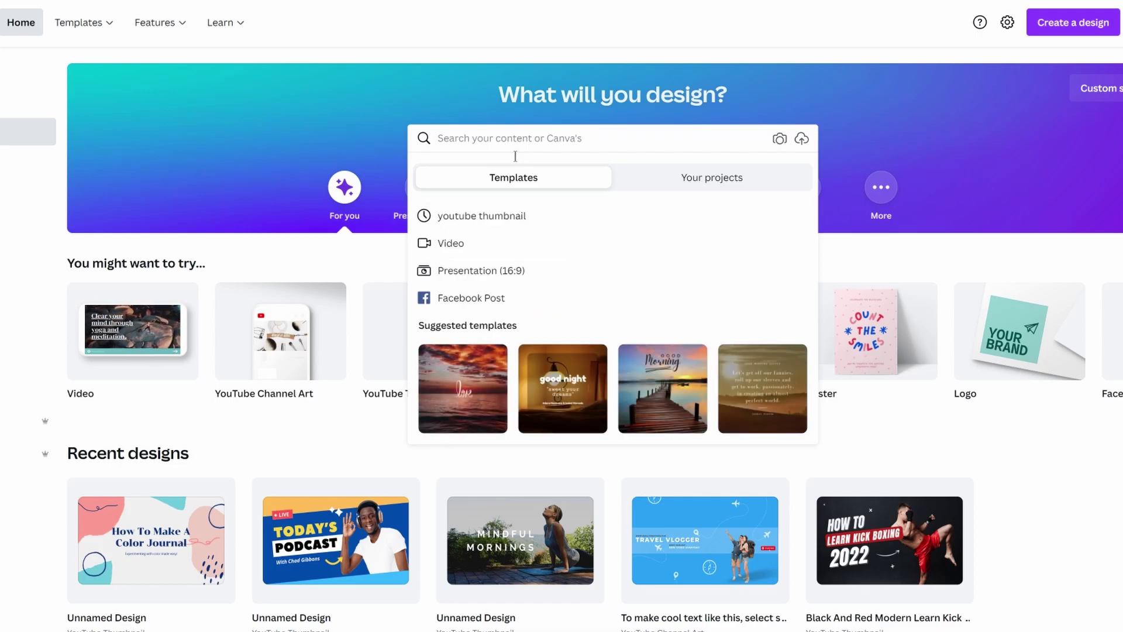
pyautogui.write('youtube thumbnail')
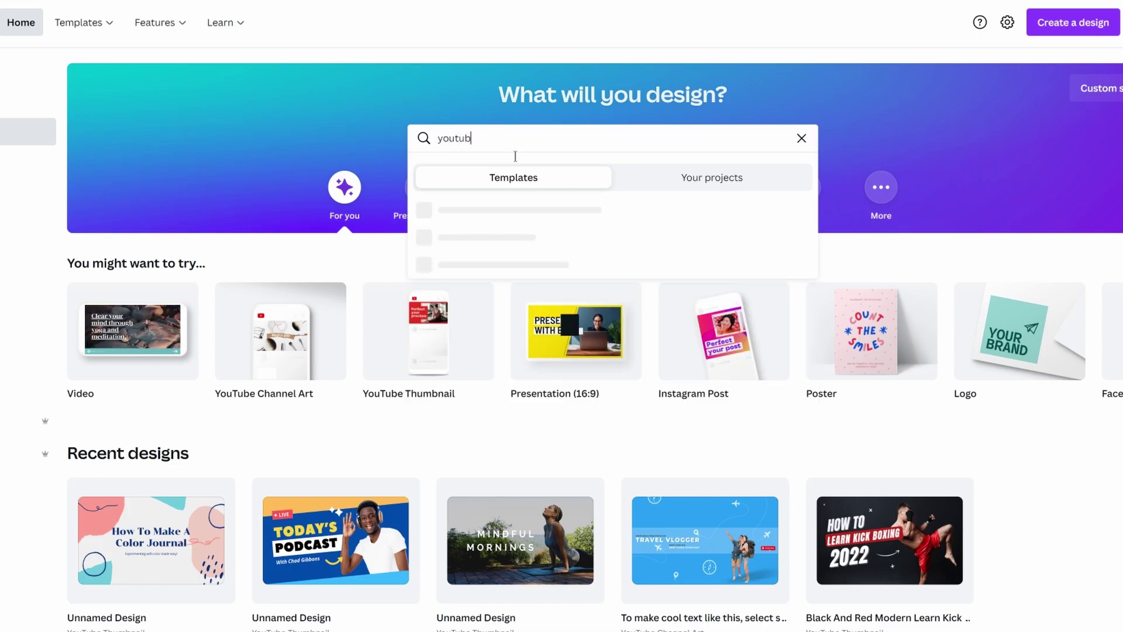
pyautogui.press('Return')
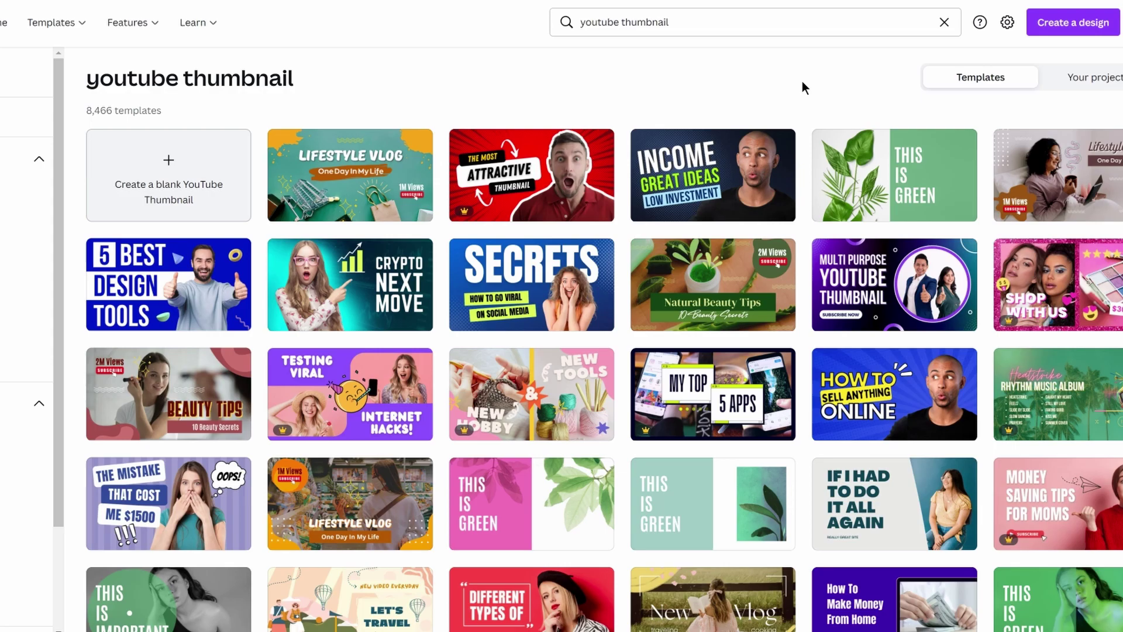
pyautogui.scroll(-10, 802, 81)
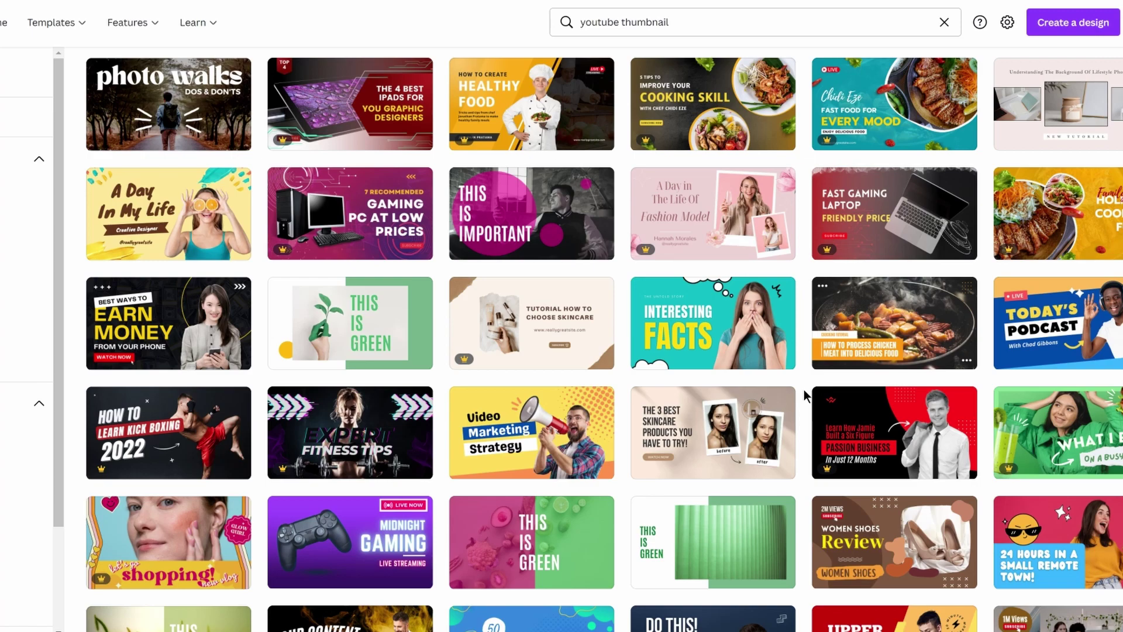
pyautogui.scroll(8, 805, 391)
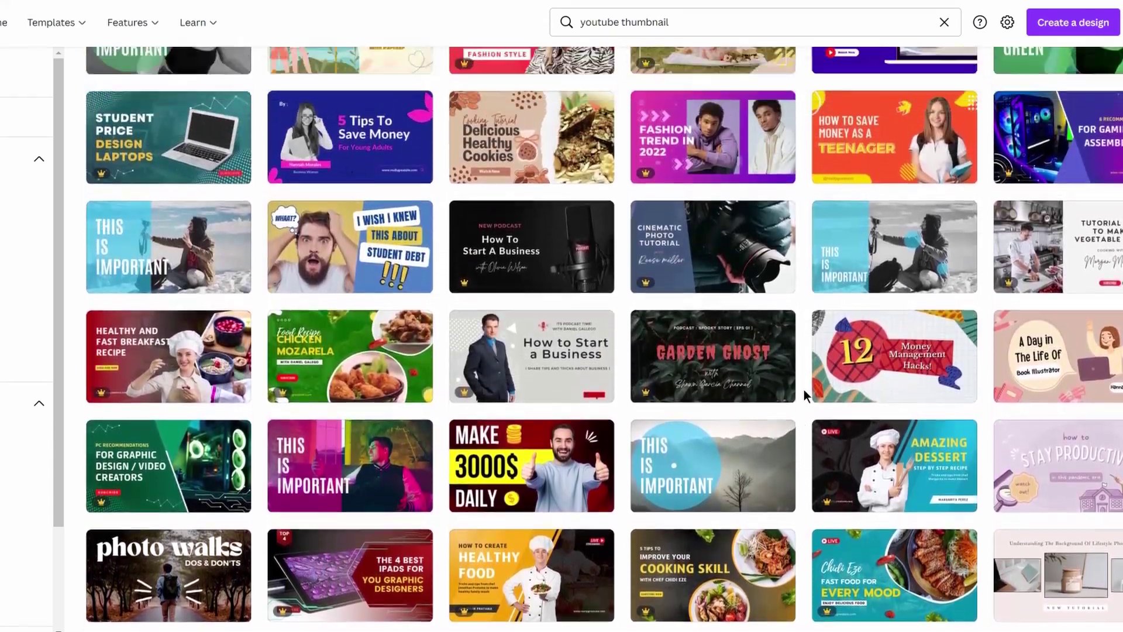
pyautogui.scroll(9, 805, 396)
pyautogui.scroll(-3, 806, 397)
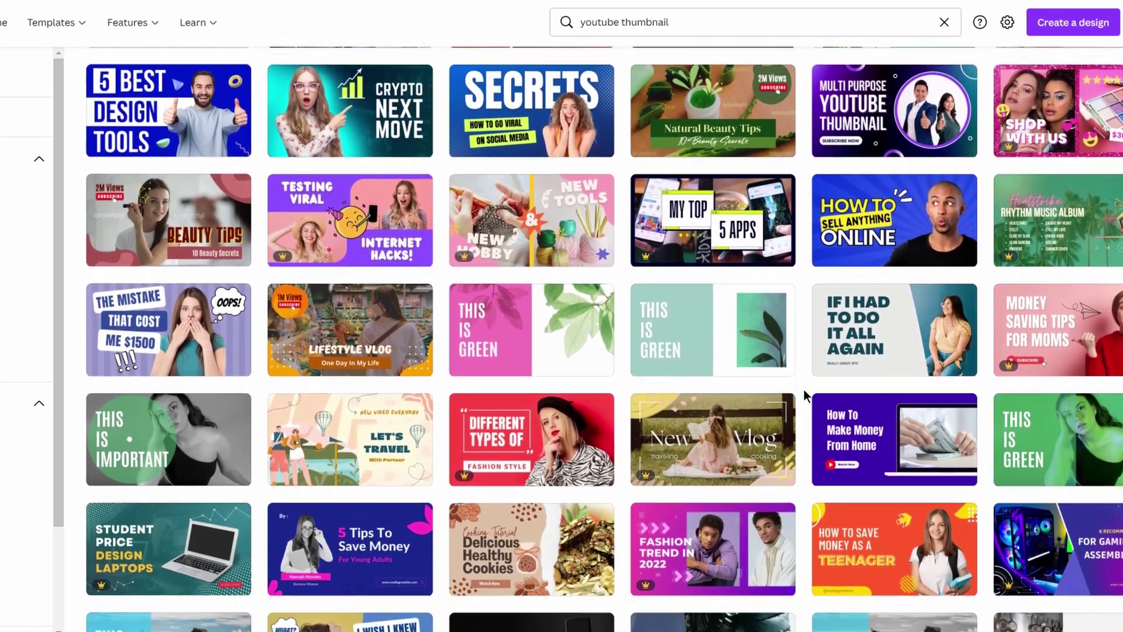
pyautogui.scroll(-15, 804, 389)
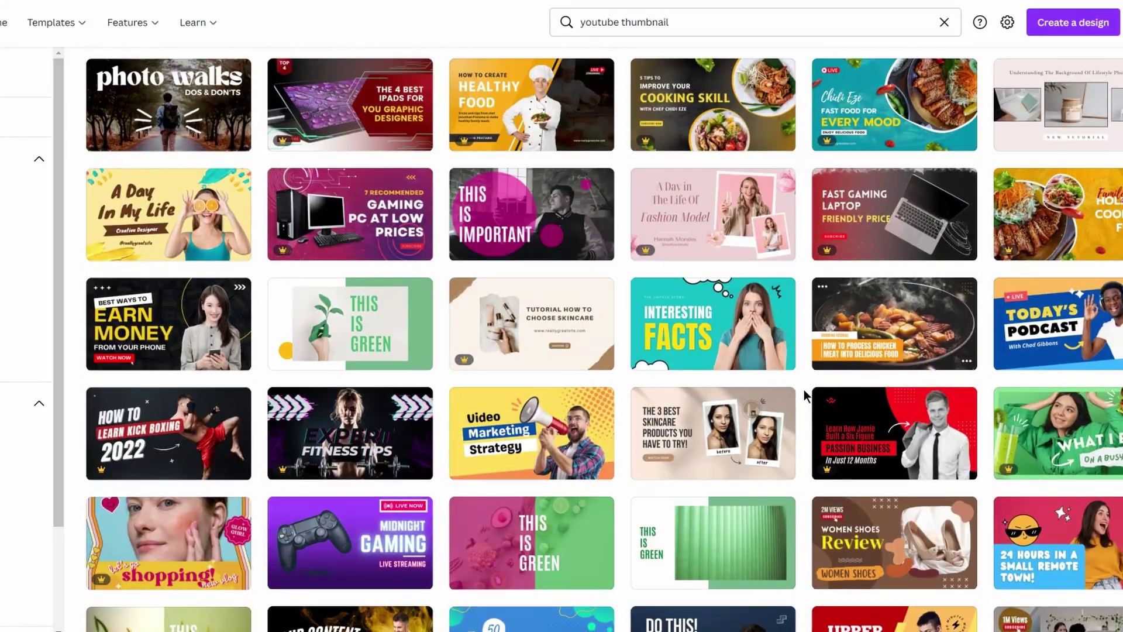
pyautogui.scroll(-3, 804, 388)
pyautogui.scroll(-2, 805, 391)
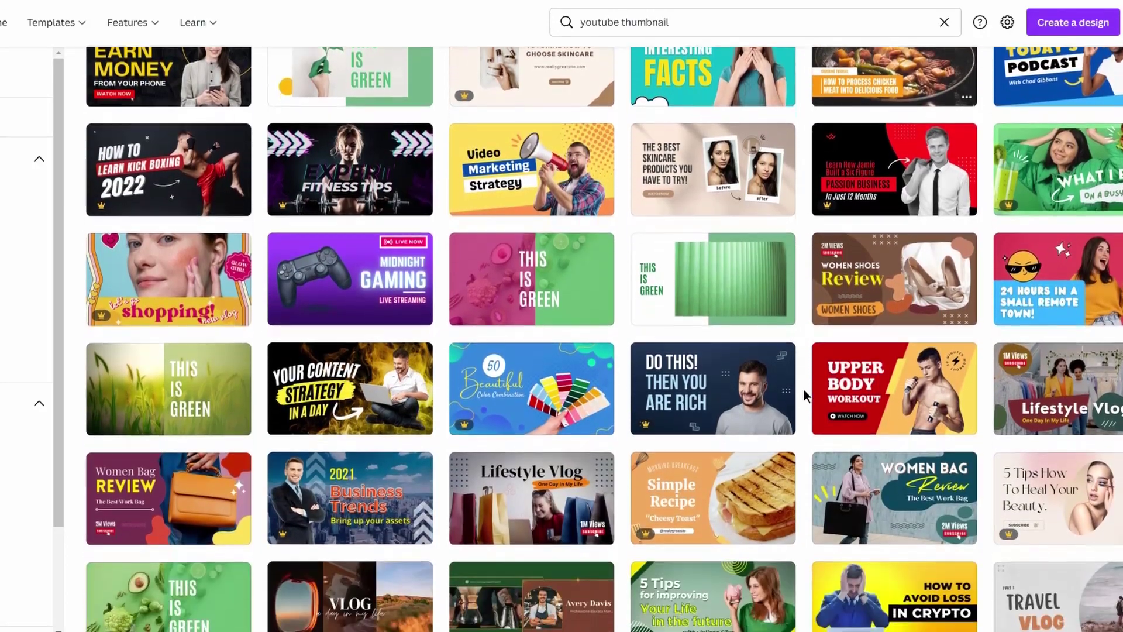
pyautogui.scroll(-4, 804, 389)
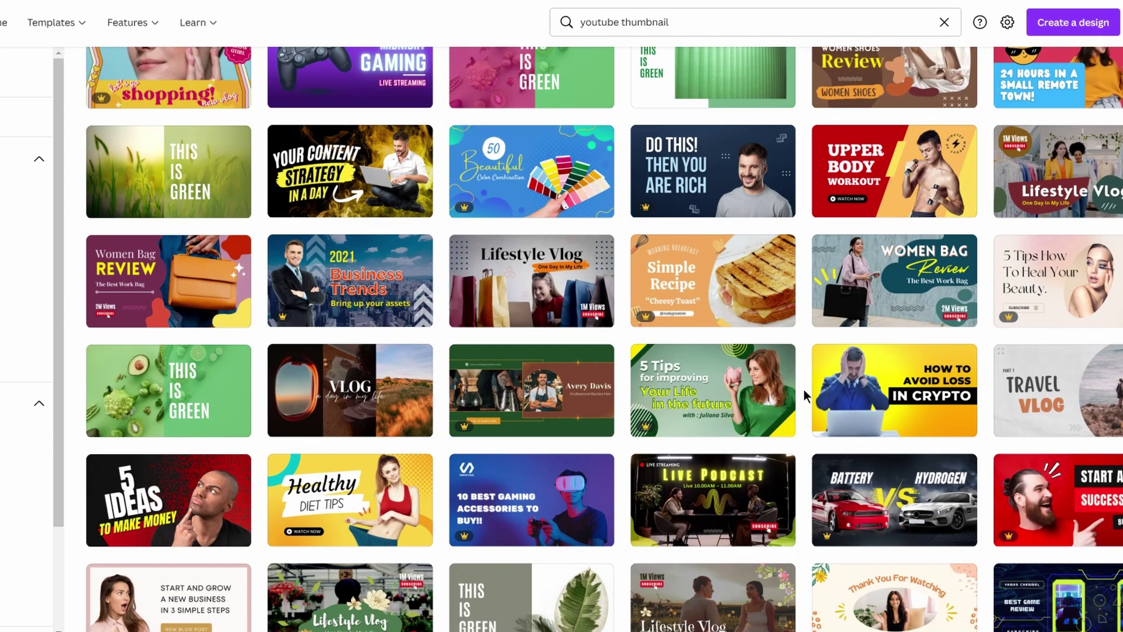
pyautogui.scroll(20, 804, 389)
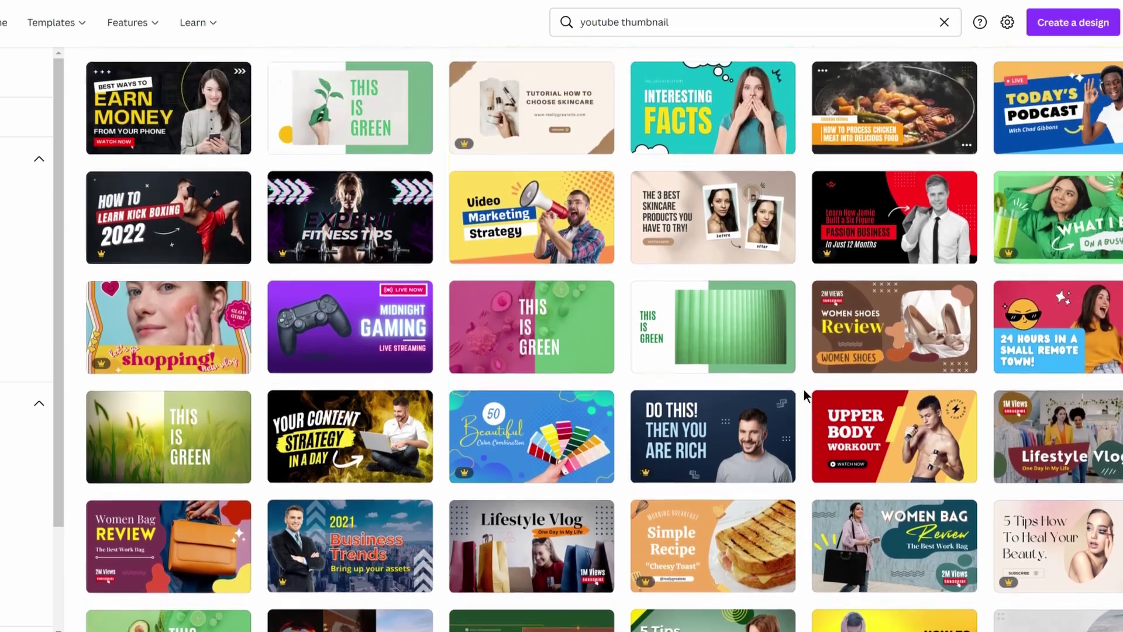
pyautogui.scroll(8, 804, 389)
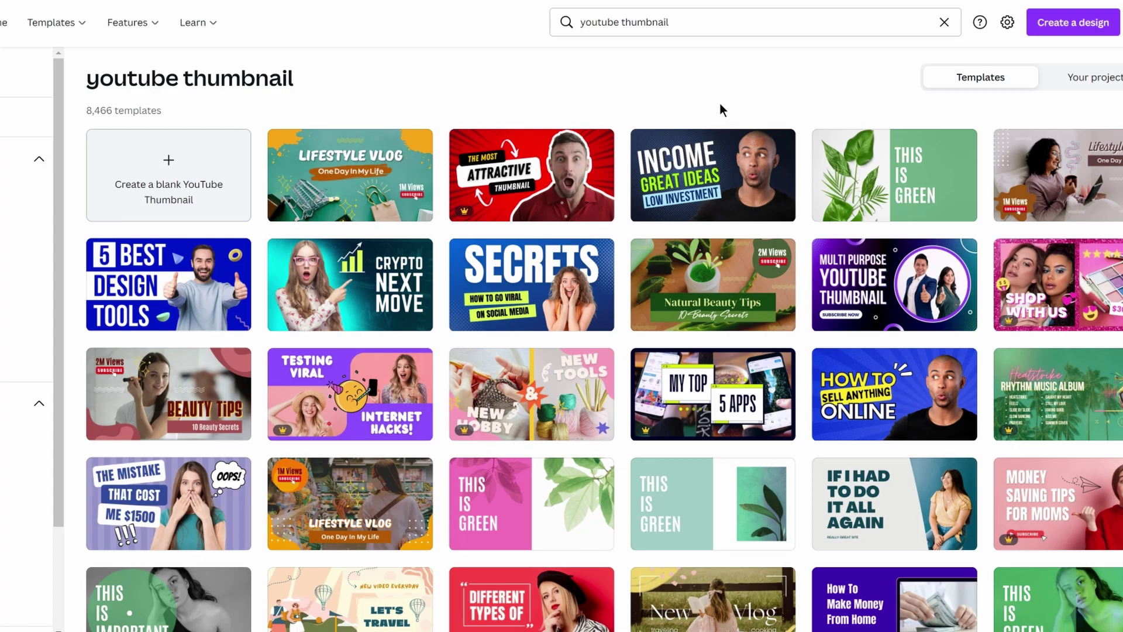
# Open the Income Great Ideas Low Investment template, then move, enlarge and slightly tilt the man's photo.
pyautogui.click(705, 155)
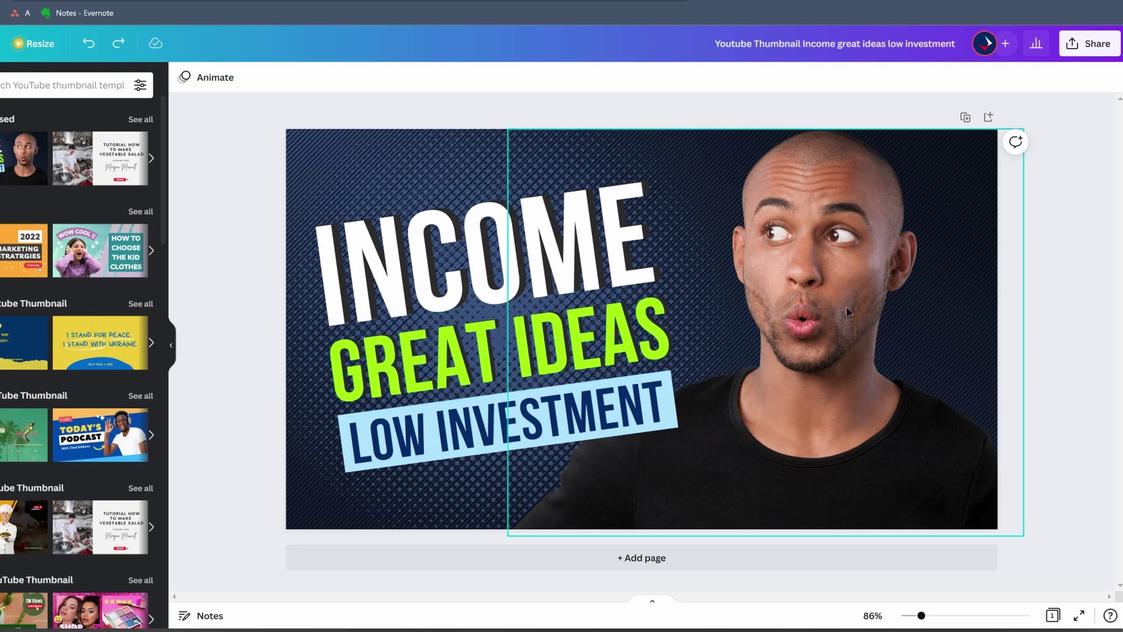
pyautogui.click(807, 303)
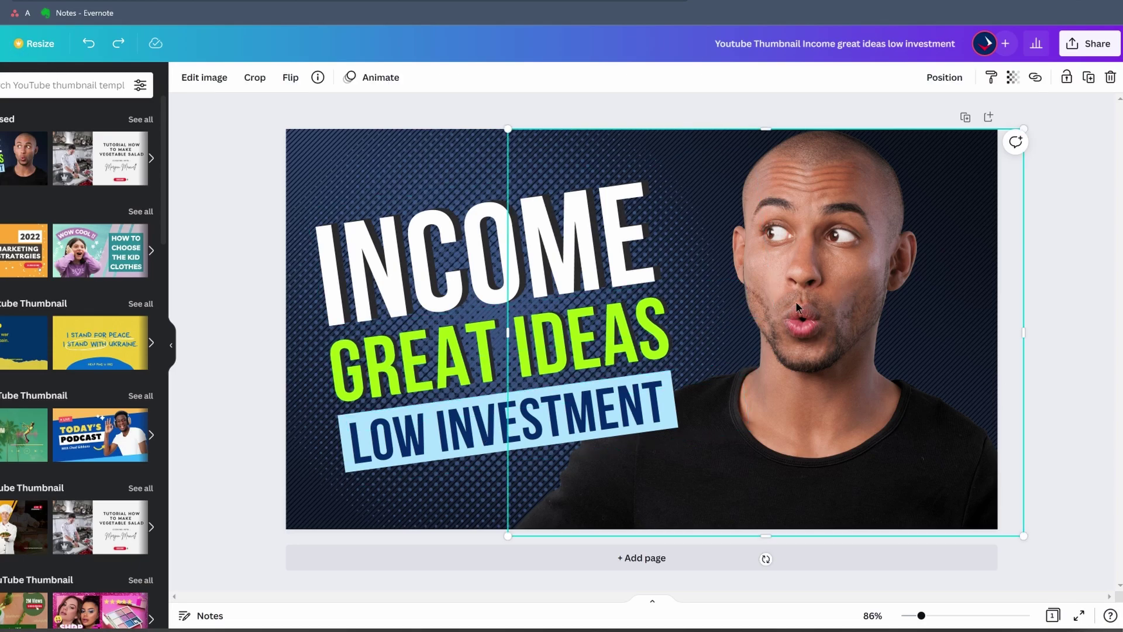
pyautogui.moveTo(799, 303); pyautogui.dragTo(867, 309)
pyautogui.moveTo(566, 127); pyautogui.dragTo(528, 144)
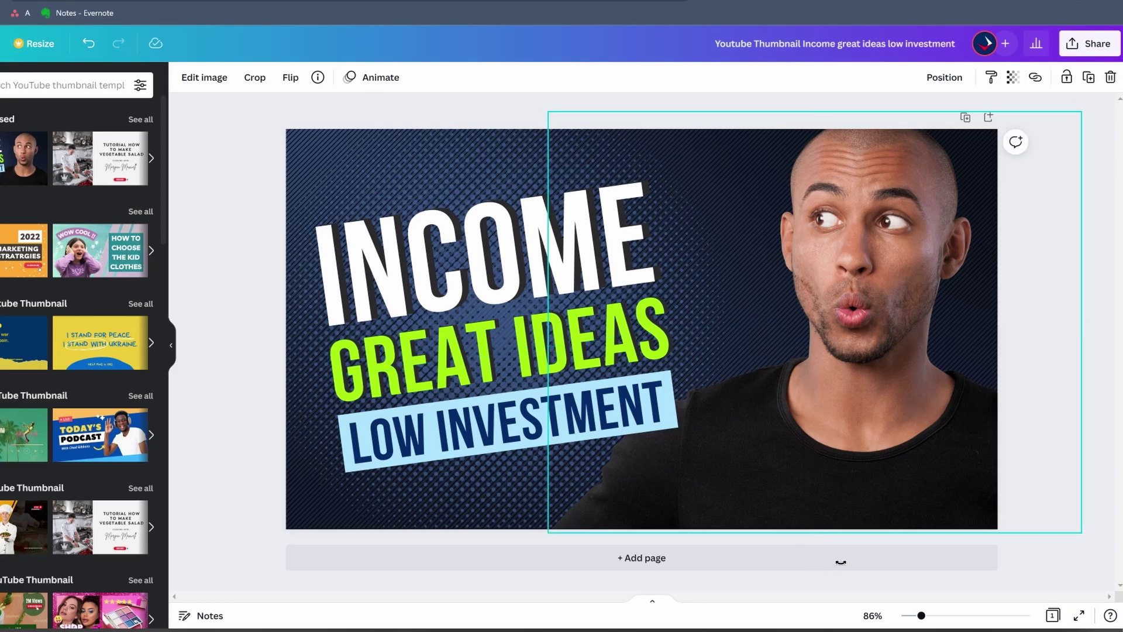
pyautogui.moveTo(841, 562)
pyautogui.mouseDown()
pyautogui.moveTo(936, 541)
pyautogui.moveTo(685, 532)
pyautogui.moveTo(1083, 402)
pyautogui.moveTo(886, 525)
pyautogui.moveTo(1020, 429)
pyautogui.moveTo(784, 553)
pyautogui.moveTo(828, 556)
pyautogui.mouseUp()
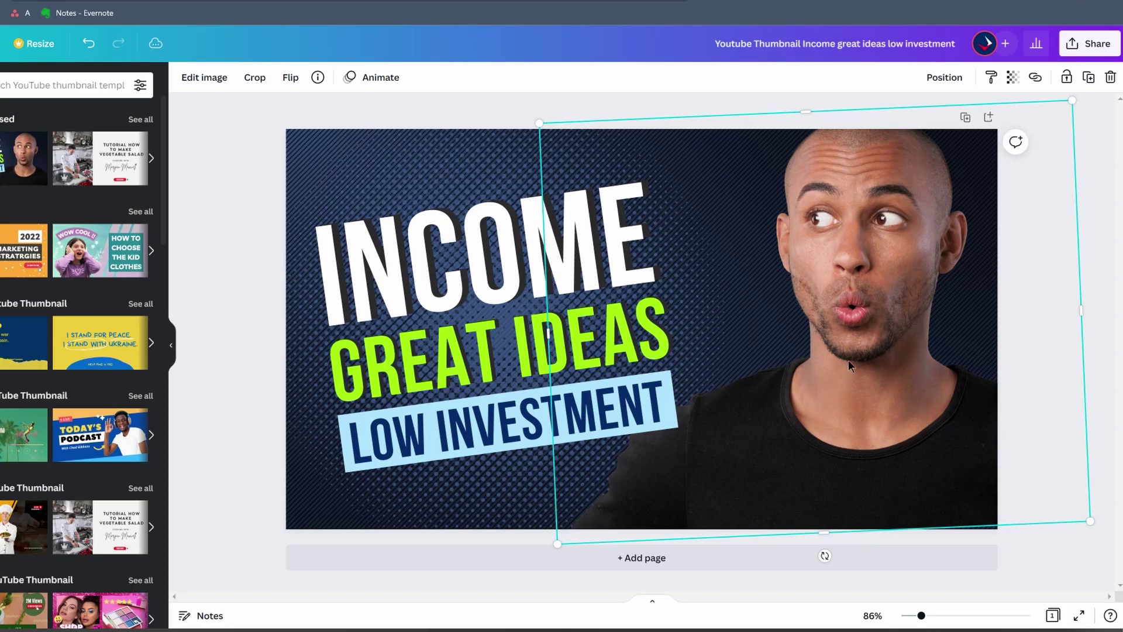
pyautogui.moveTo(849, 365); pyautogui.dragTo(818, 373)
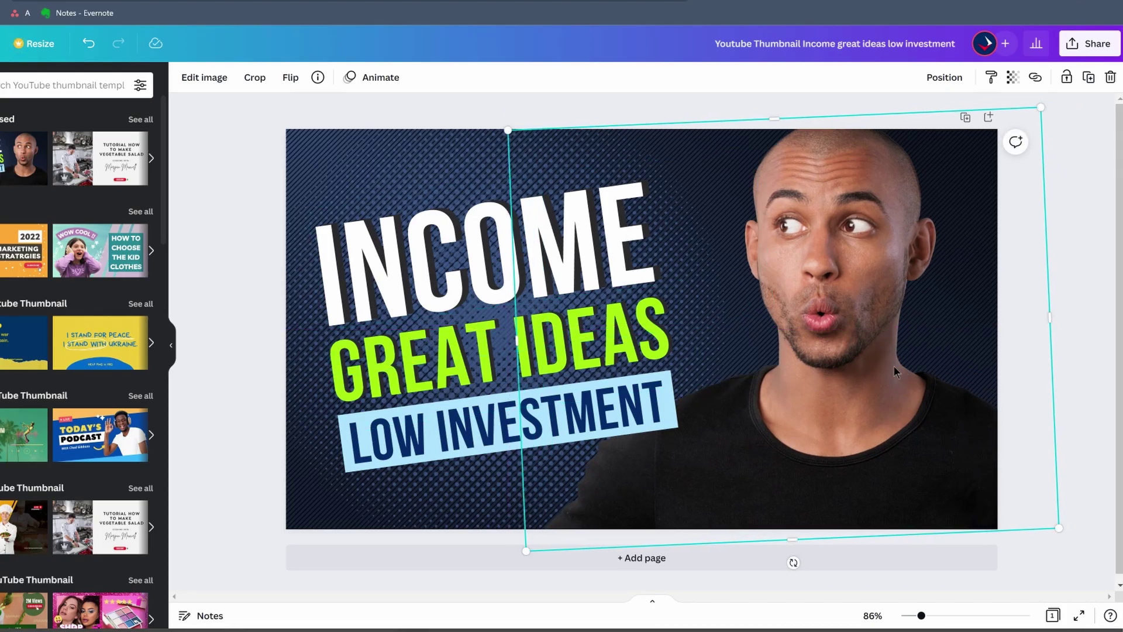
# Apply the Trace effect to the man's photo from Edit image.
pyautogui.click(205, 78)
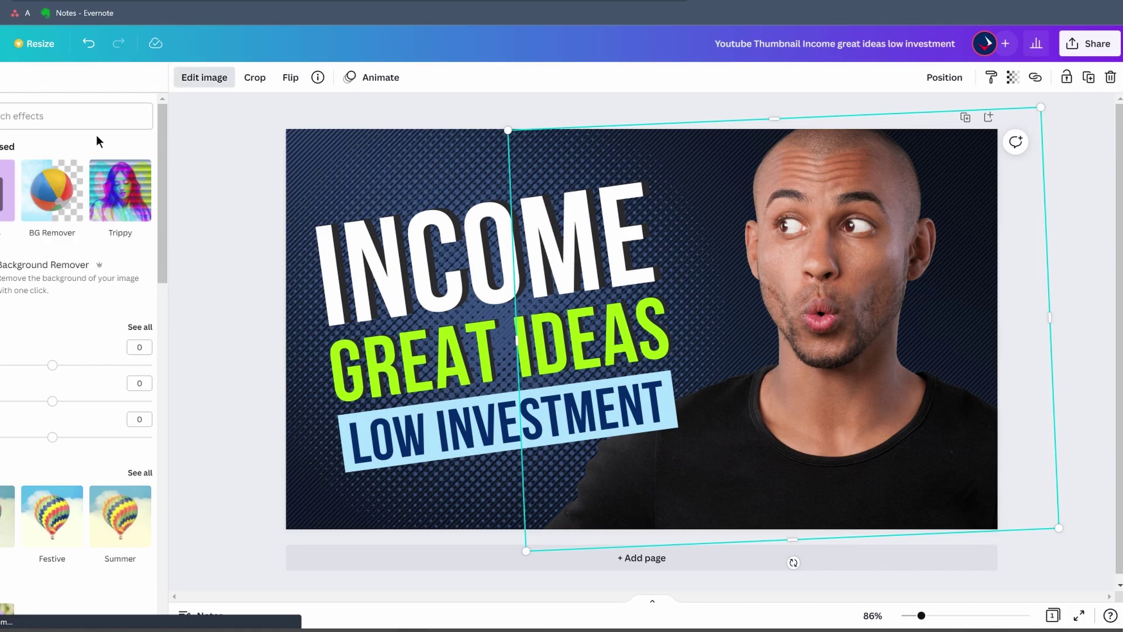
pyautogui.moveTo(161, 169); pyautogui.dragTo(163, 413)
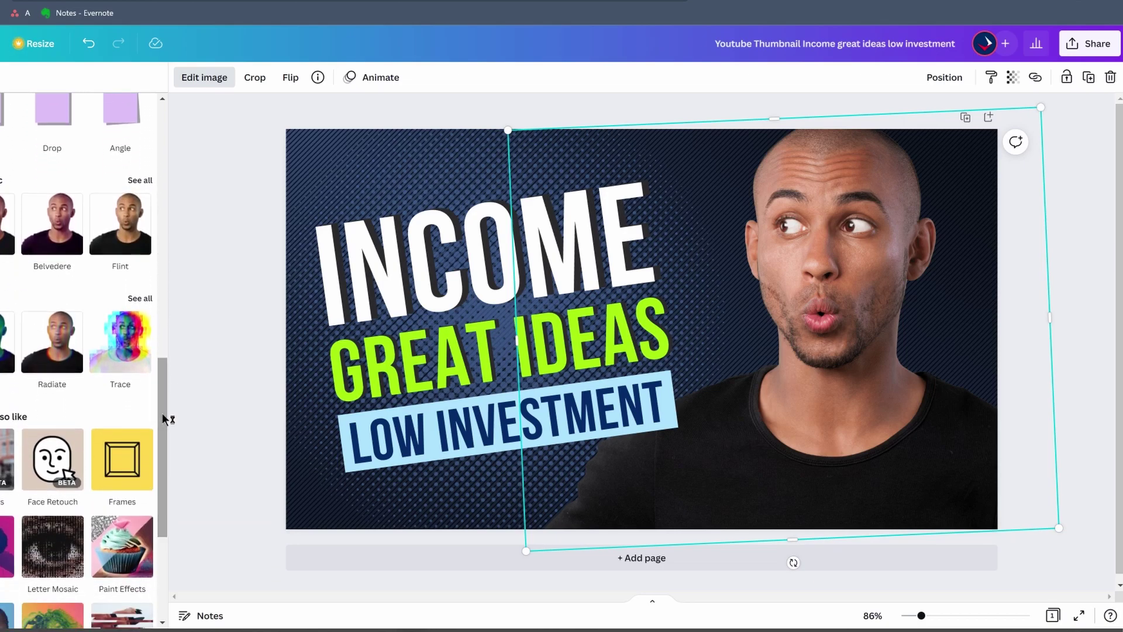
pyautogui.click(132, 352)
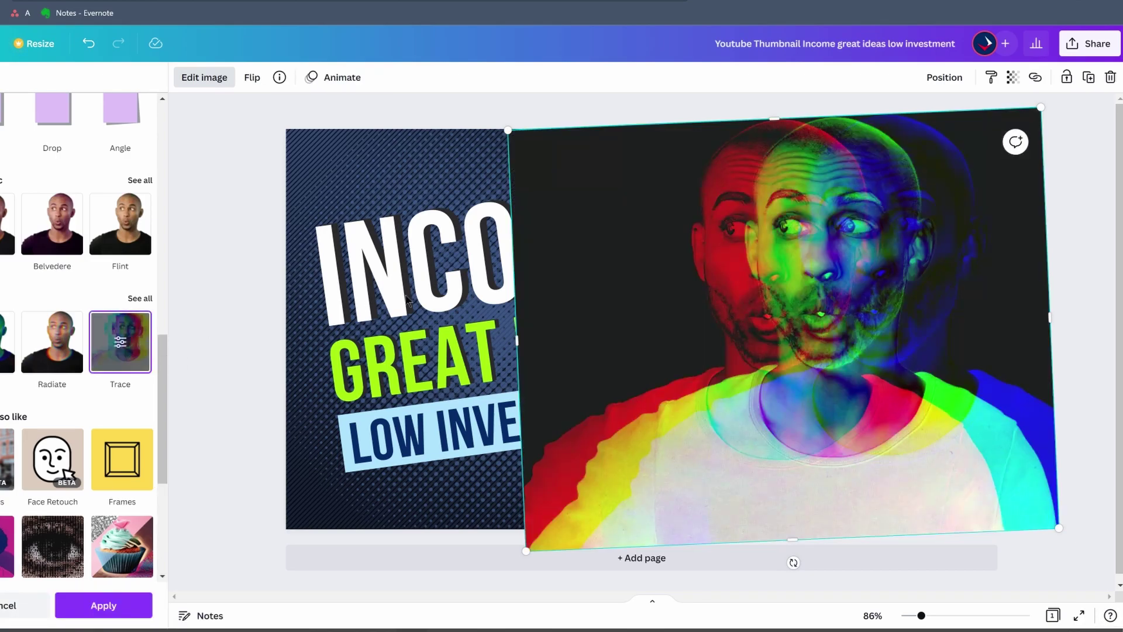
pyautogui.click(120, 343)
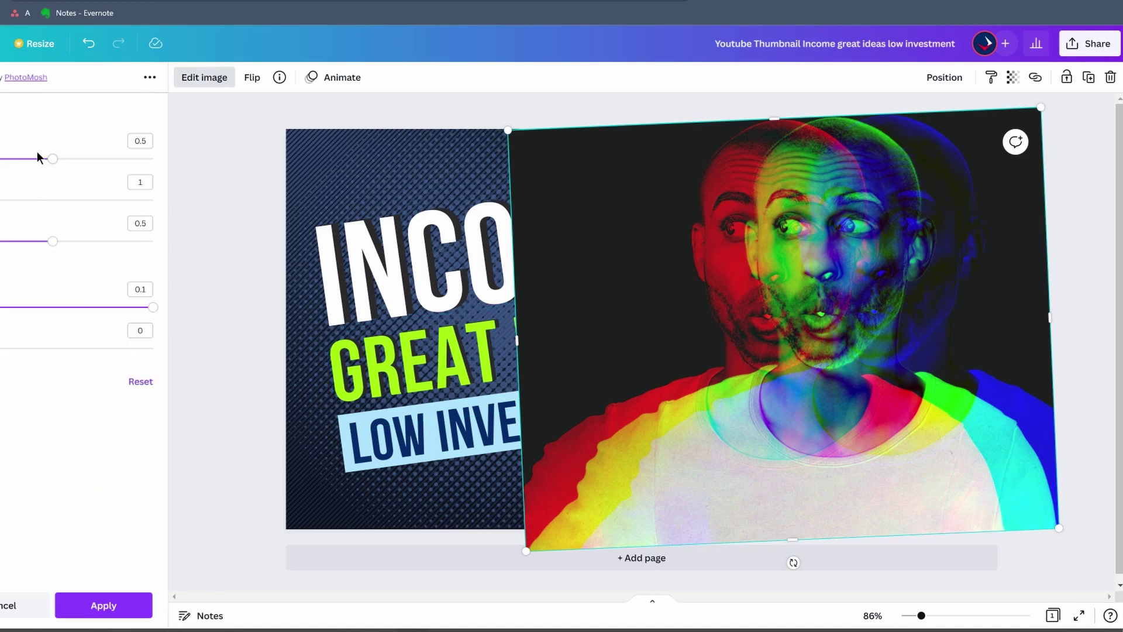
# Tune Trace to 0.48 and 1.1, lower the remaining sliders, and apply it.
pyautogui.moveTo(37, 156)
pyautogui.mouseDown()
pyautogui.moveTo(55, 163)
pyautogui.moveTo(5, 158)
pyautogui.moveTo(46, 158)
pyautogui.mouseUp()
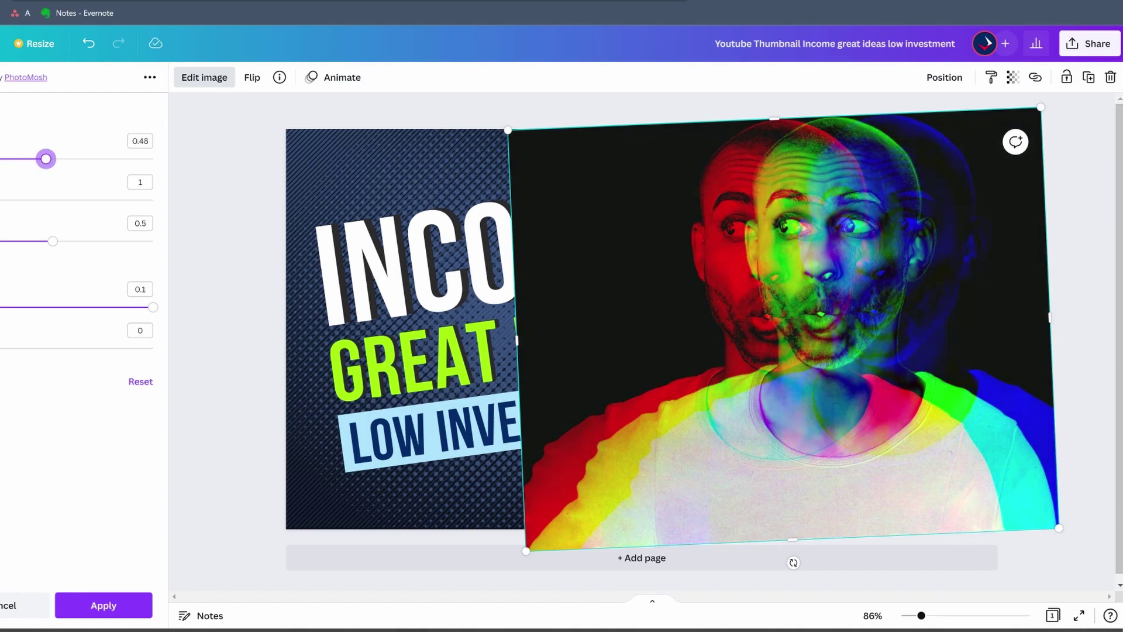
pyautogui.moveTo(4, 199); pyautogui.dragTo(14, 200)
pyautogui.moveTo(54, 241)
pyautogui.mouseDown()
pyautogui.moveTo(78, 243)
pyautogui.moveTo(12, 245)
pyautogui.mouseUp()
pyautogui.moveTo(153, 309)
pyautogui.mouseDown()
pyautogui.moveTo(3, 309)
pyautogui.moveTo(53, 316)
pyautogui.moveTo(33, 309)
pyautogui.mouseUp()
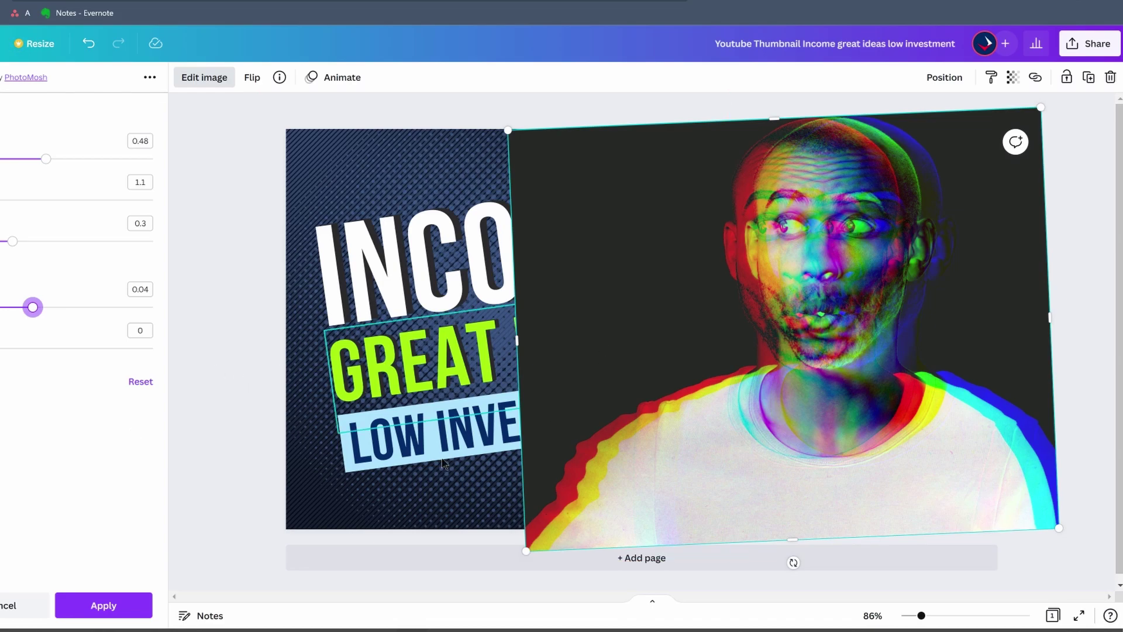
pyautogui.click(104, 606)
pyautogui.click(1086, 292)
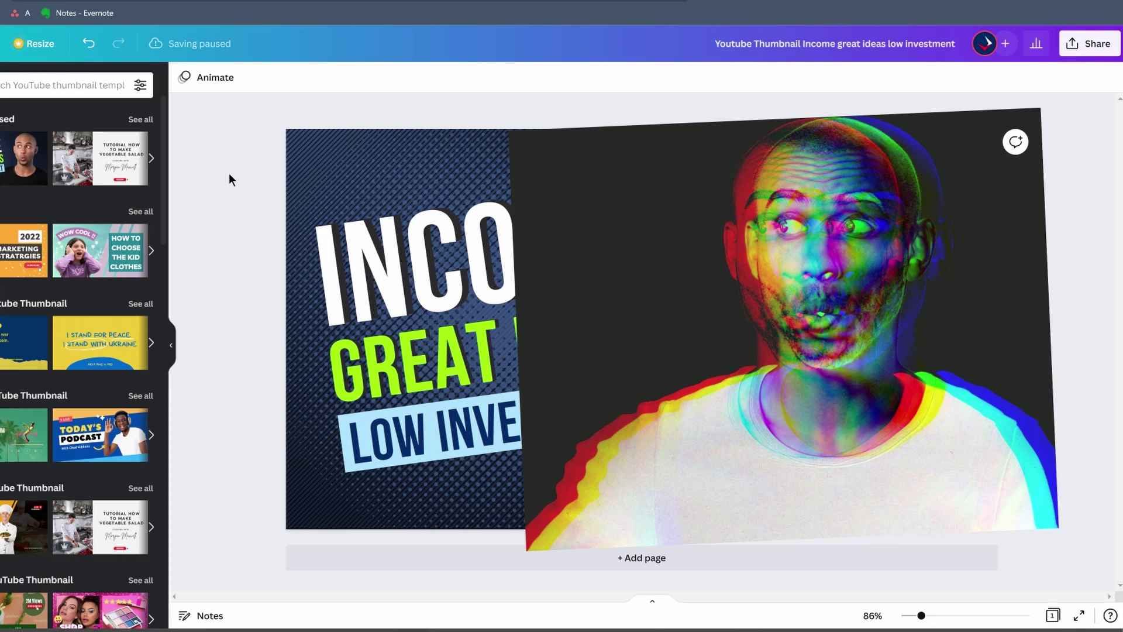
# Delete the glitch-effect photo of the man from the thumbnail.
pyautogui.click(902, 296)
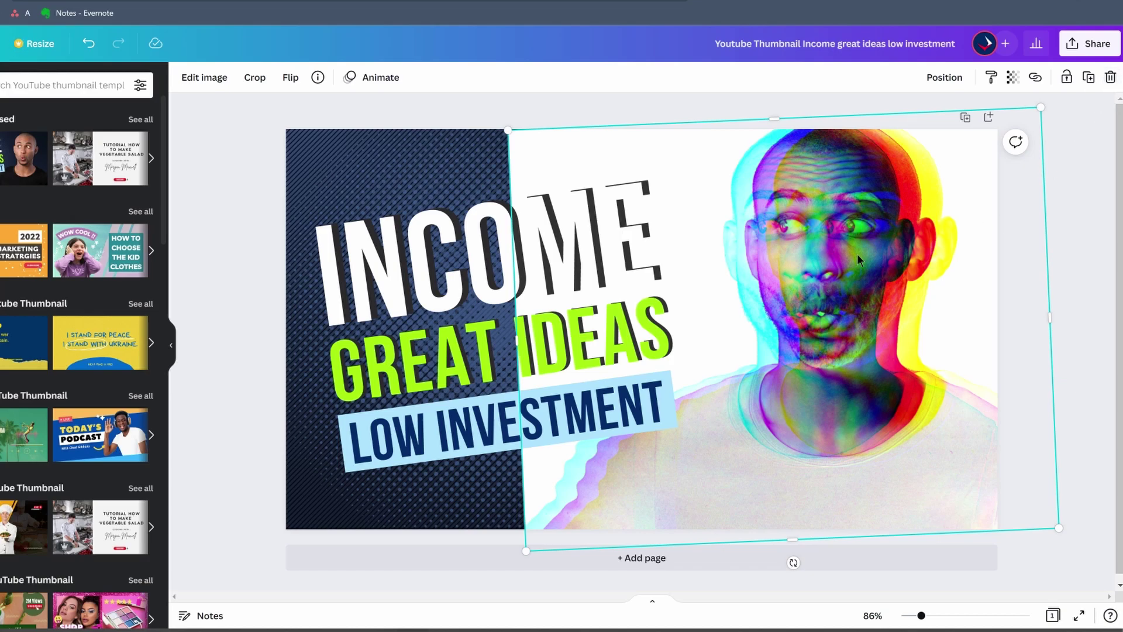
pyautogui.press('Delete')
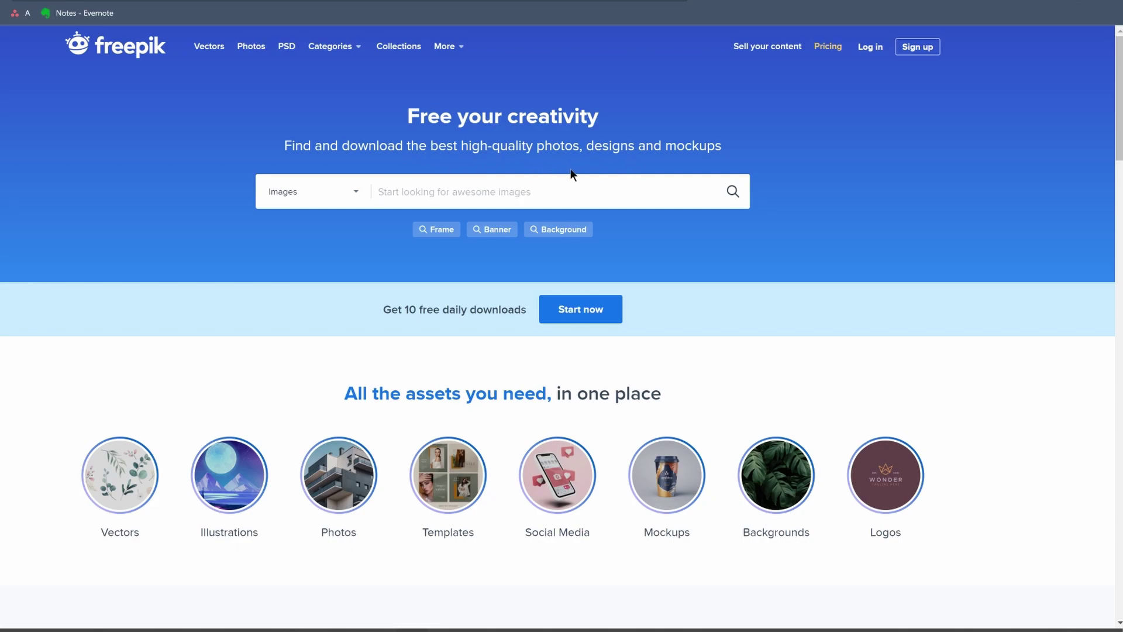
# Search Freepik for 'pointing' images.
pyautogui.click(494, 201)
pyautogui.write('pointing')
pyautogui.press('Return')
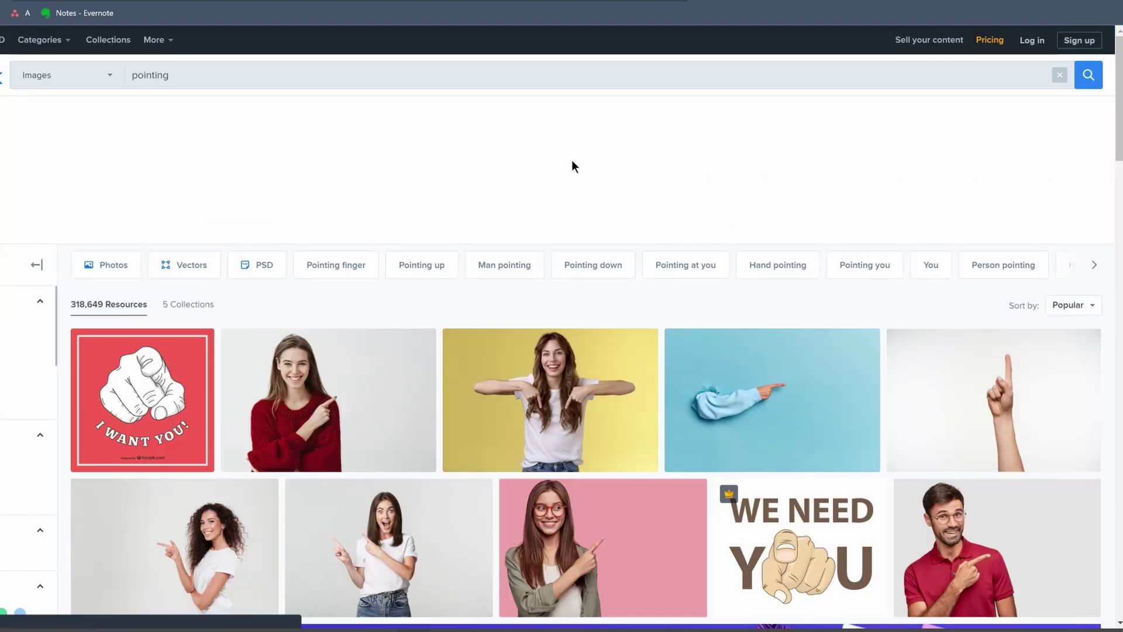
pyautogui.scroll(-2, 571, 160)
# Copy the photo of the excited woman in a white T-shirt pointing sideways.
pyautogui.moveTo(402, 433)
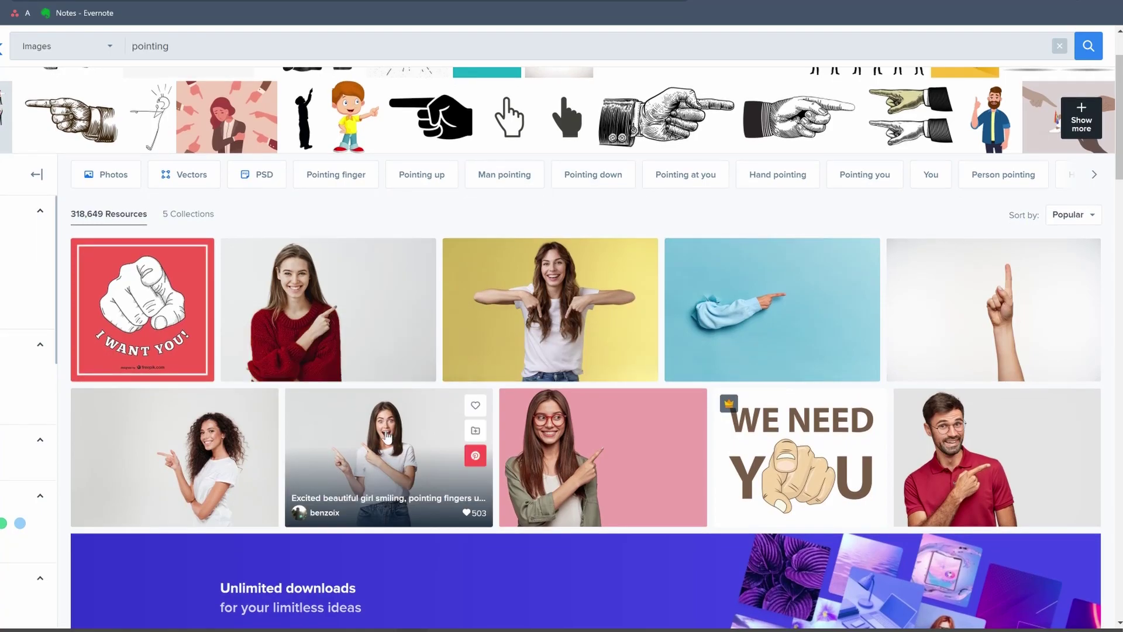
pyautogui.click(387, 448)
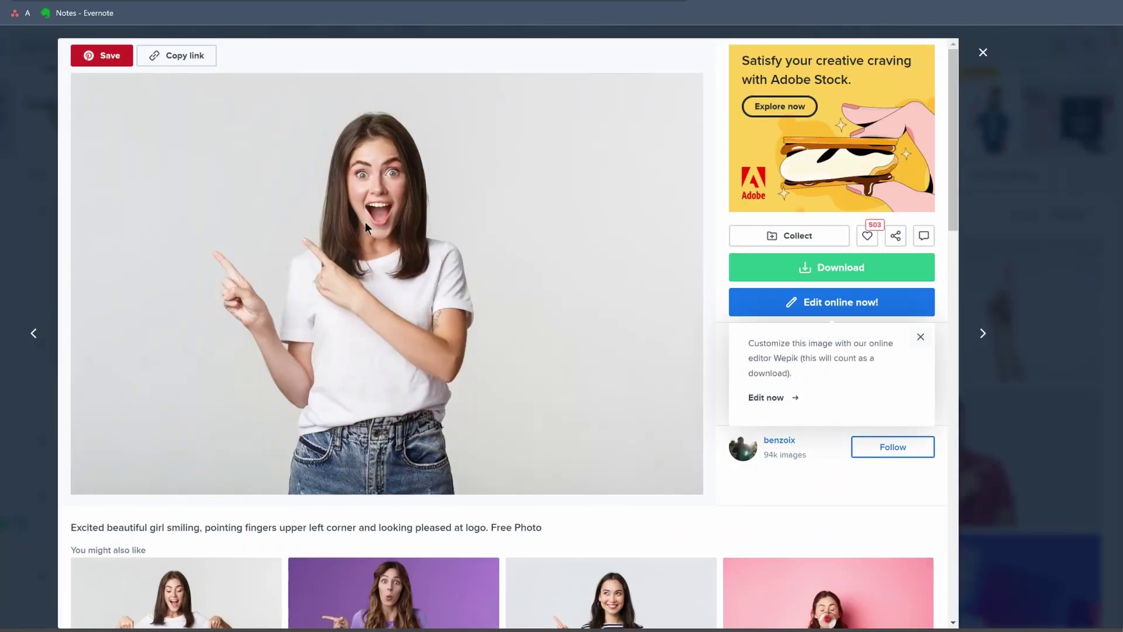
pyautogui.rightClick(365, 222)
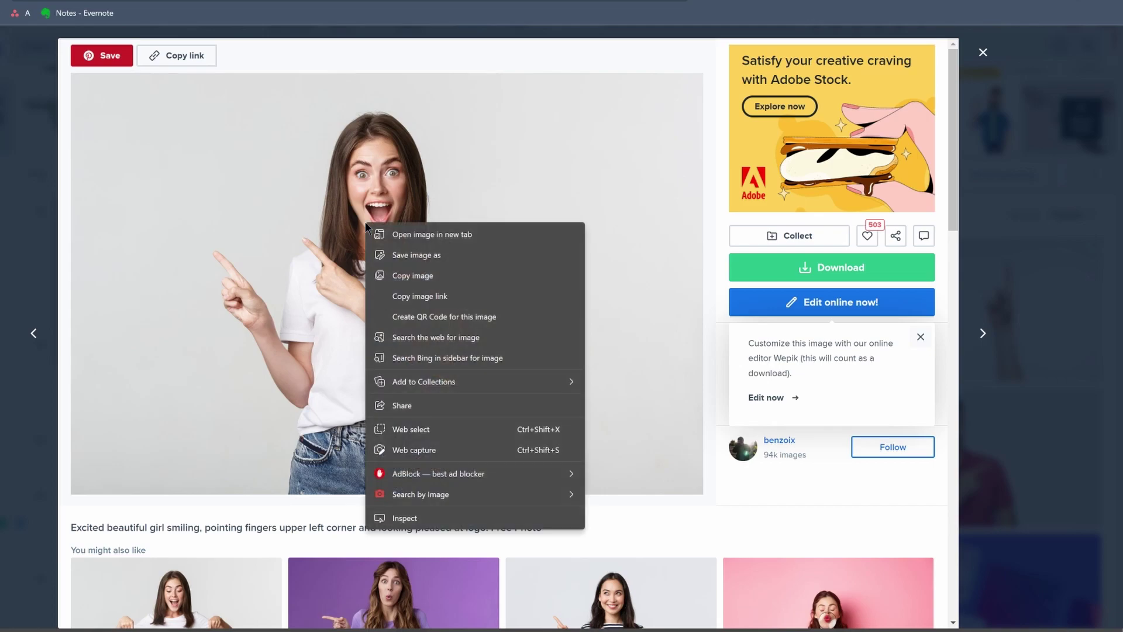
pyautogui.click(412, 276)
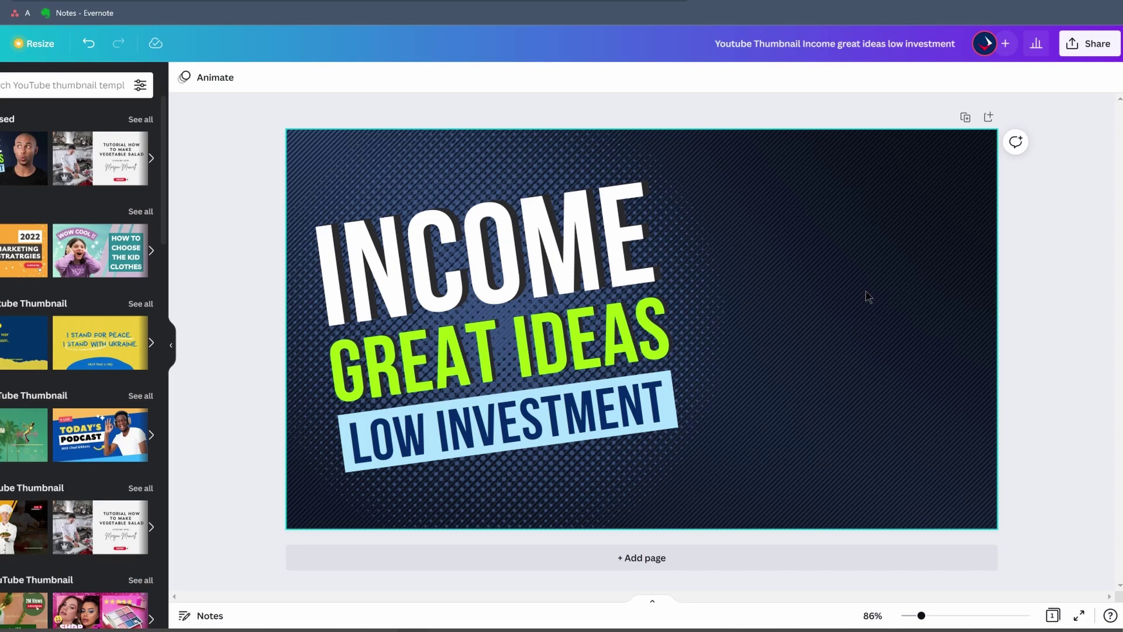
# Paste the pointing woman photo, bring it to front, and shift it to the right side.
pyautogui.hotkey('ctrl', 'v')
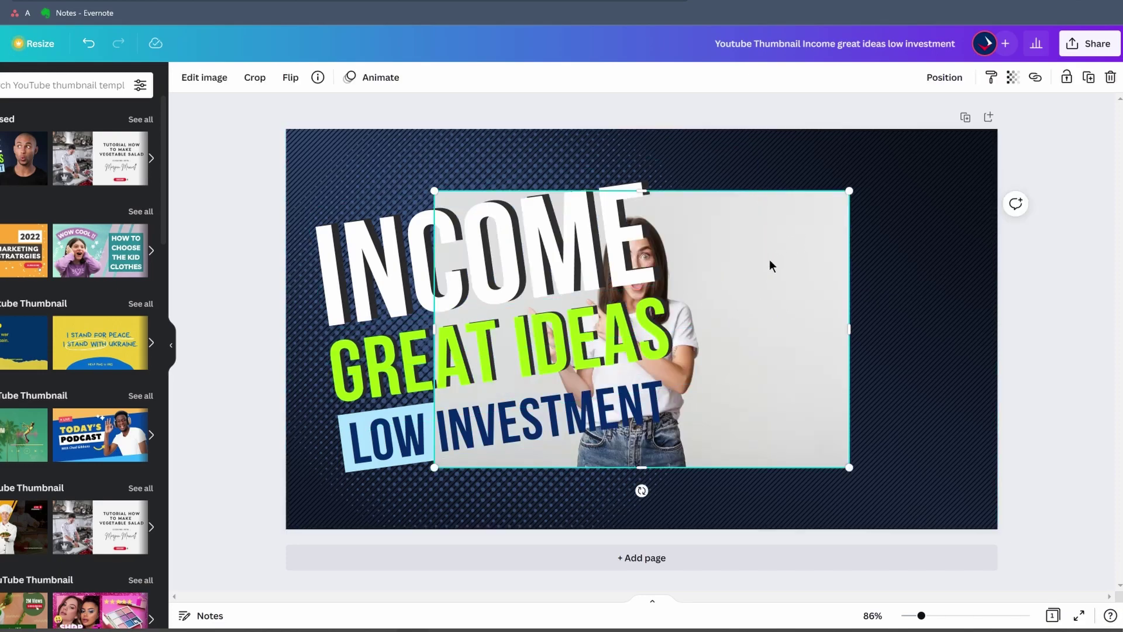
pyautogui.moveTo(792, 380); pyautogui.dragTo(770, 356)
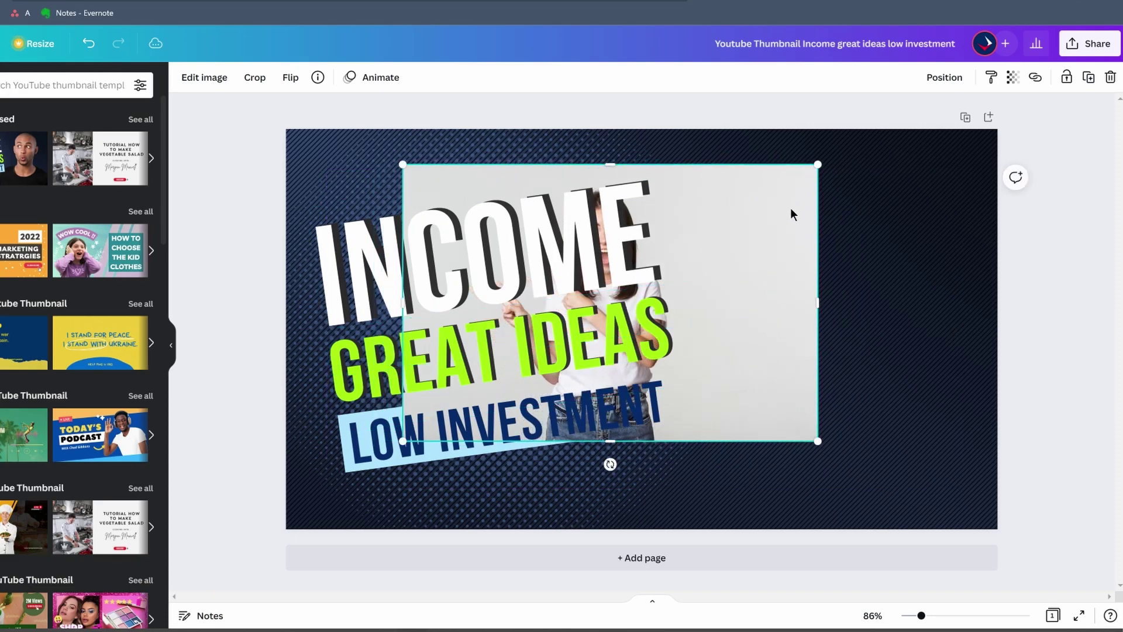
pyautogui.click(948, 79)
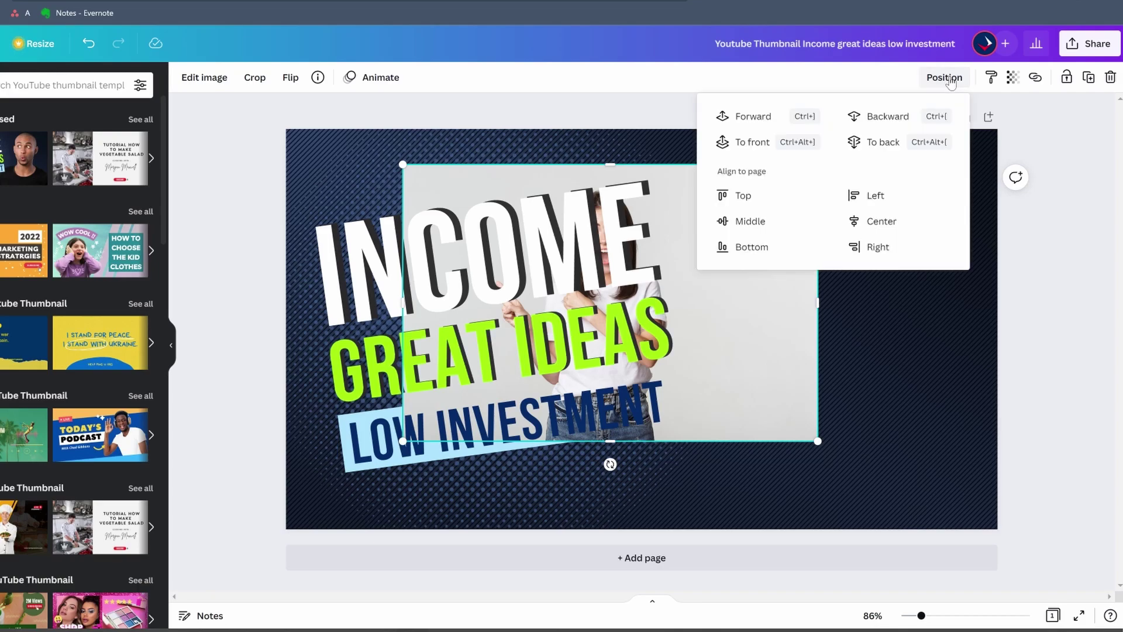
pyautogui.click(773, 148)
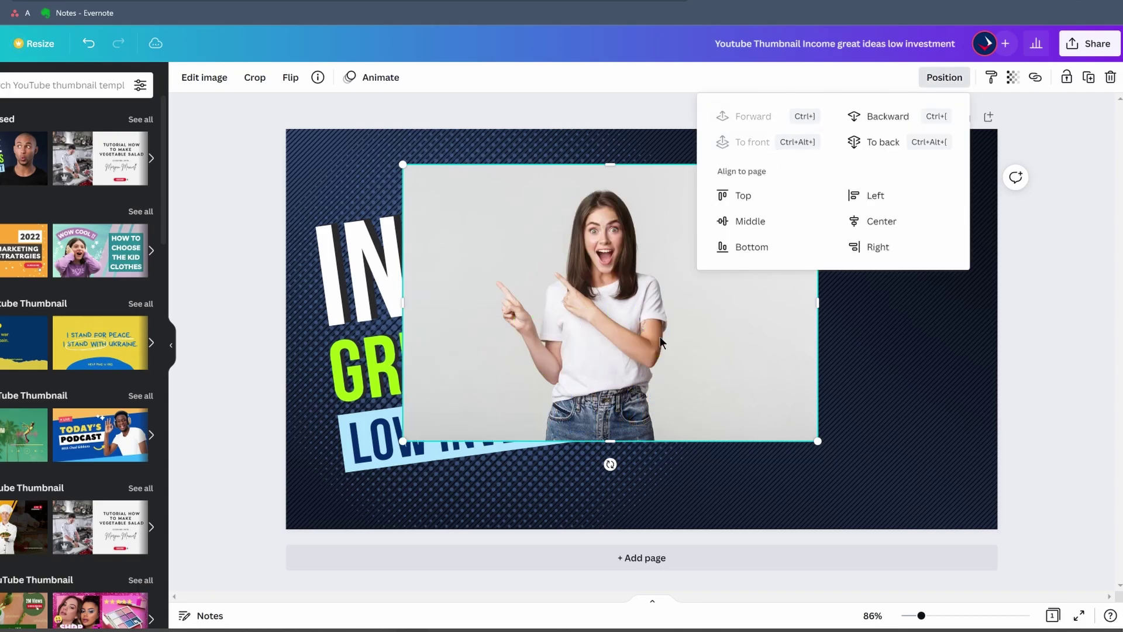
pyautogui.moveTo(680, 351); pyautogui.dragTo(708, 404)
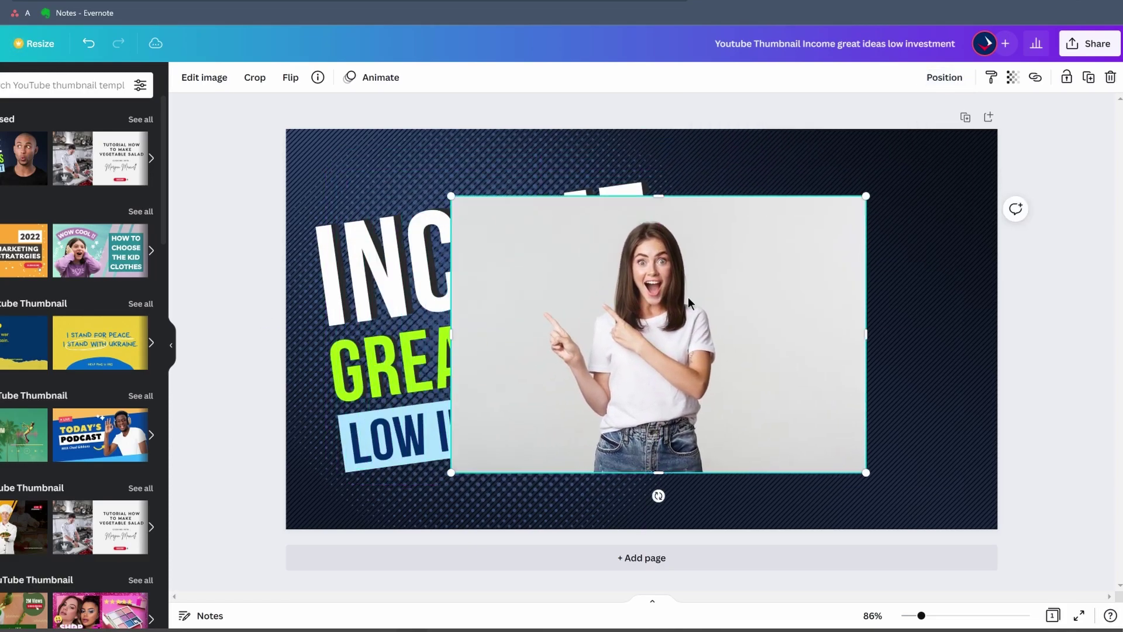
pyautogui.moveTo(642, 309); pyautogui.dragTo(699, 309)
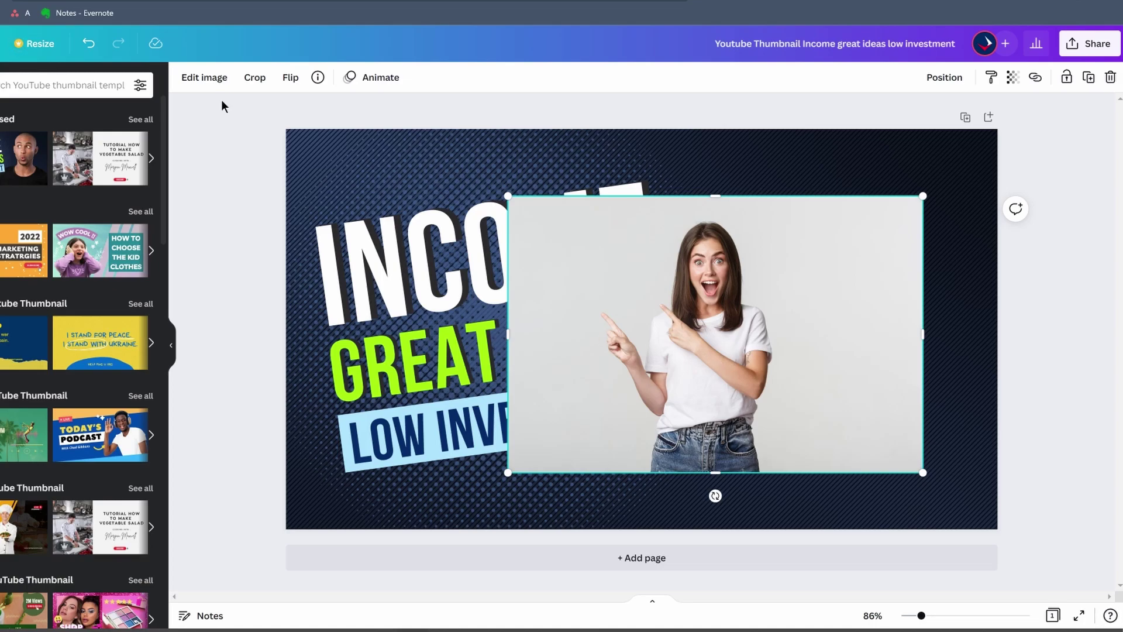
# Remove the woman photo's background and enlarge the cutout in the bottom-right corner.
pyautogui.click(203, 79)
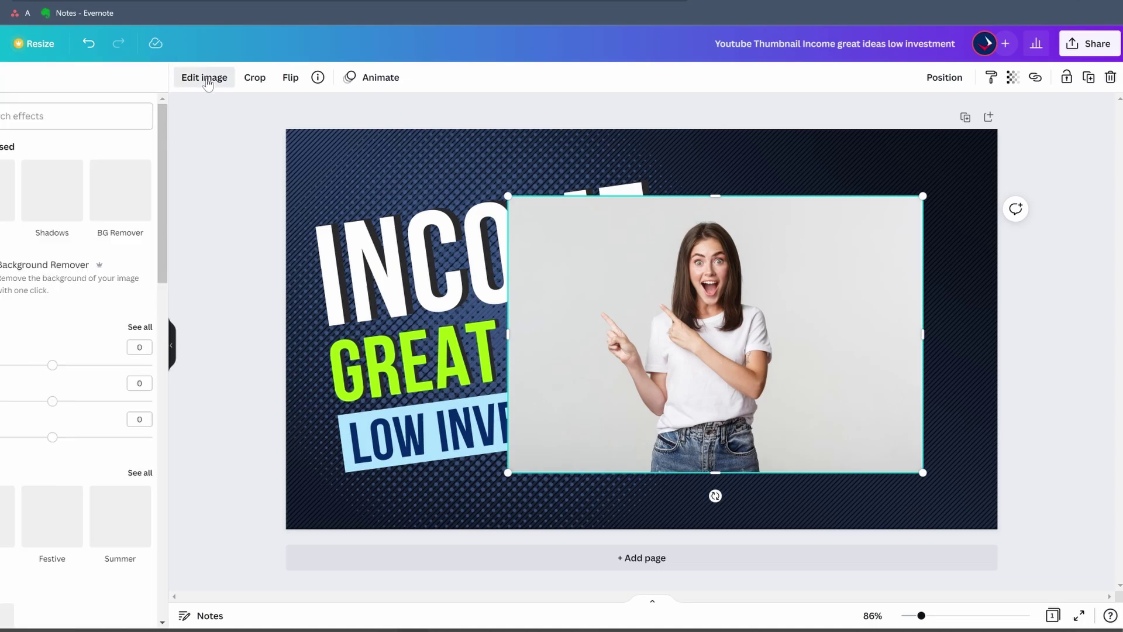
pyautogui.click(69, 280)
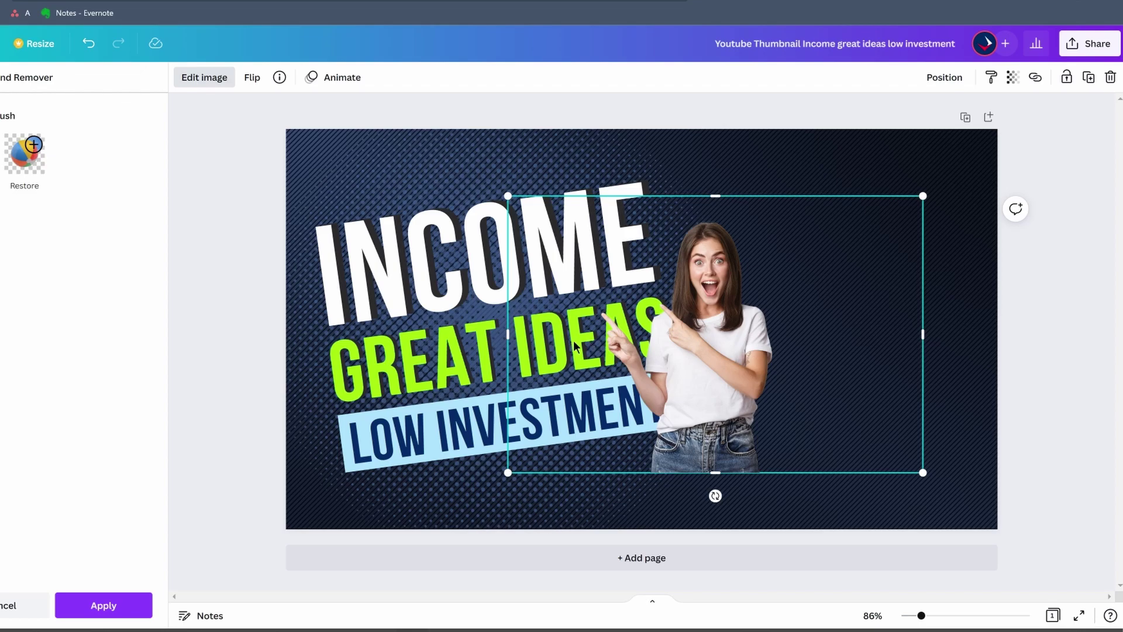
pyautogui.moveTo(508, 334); pyautogui.dragTo(592, 348)
pyautogui.moveTo(712, 374); pyautogui.dragTo(938, 507)
pyautogui.moveTo(820, 330); pyautogui.dragTo(629, 159)
pyautogui.click(228, 195)
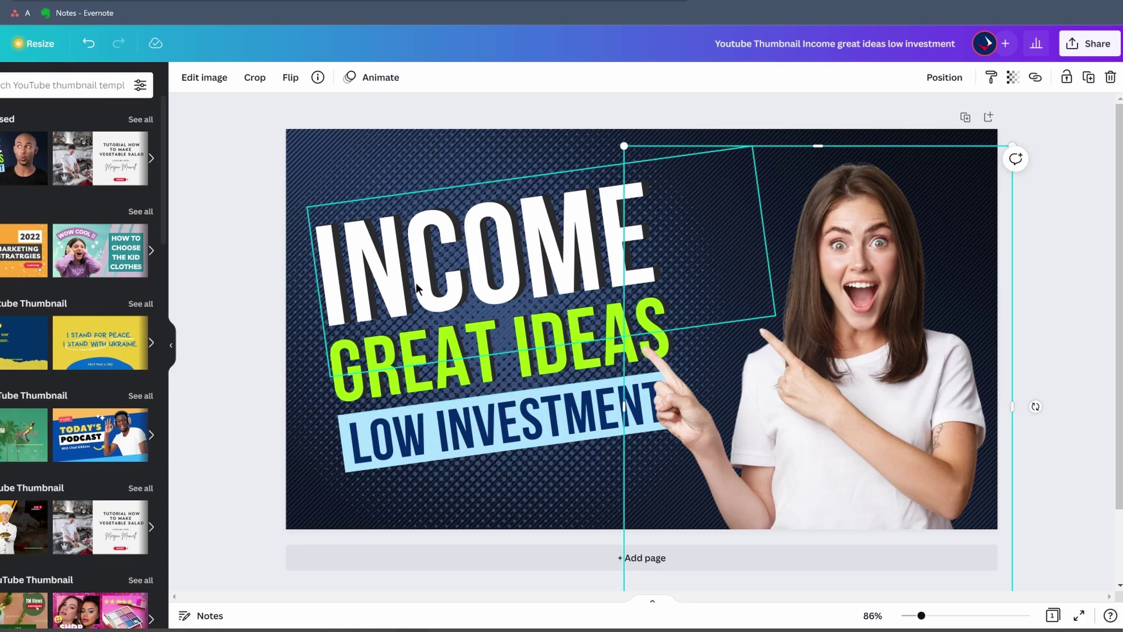
# Select INCOME, GREAT IDEAS and LOW INVESTMENT and move them up-left as a group.
pyautogui.click(378, 265)
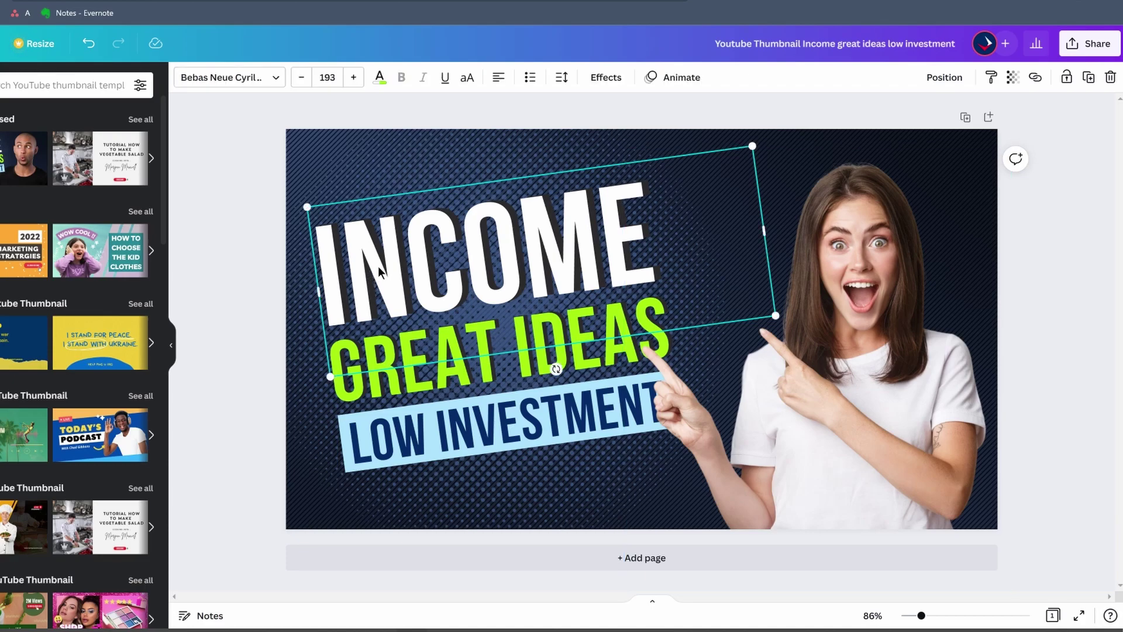
pyautogui.keyDown('shift'); pyautogui.click(385, 347); pyautogui.keyUp('shift')
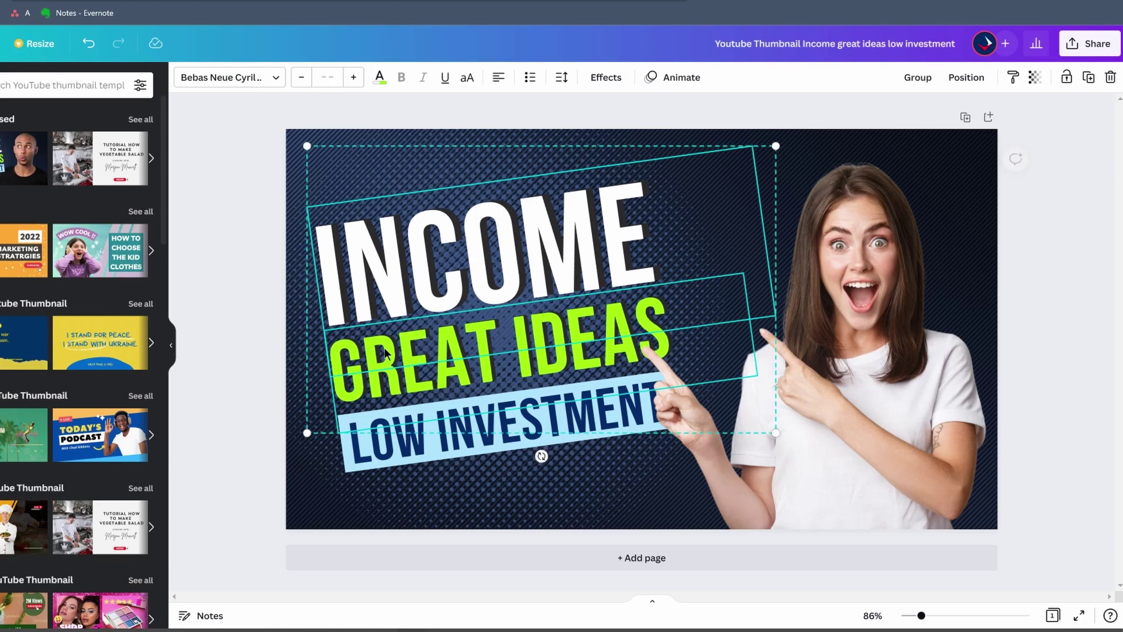
pyautogui.keyDown('shift'); pyautogui.click(377, 441); pyautogui.keyUp('shift')
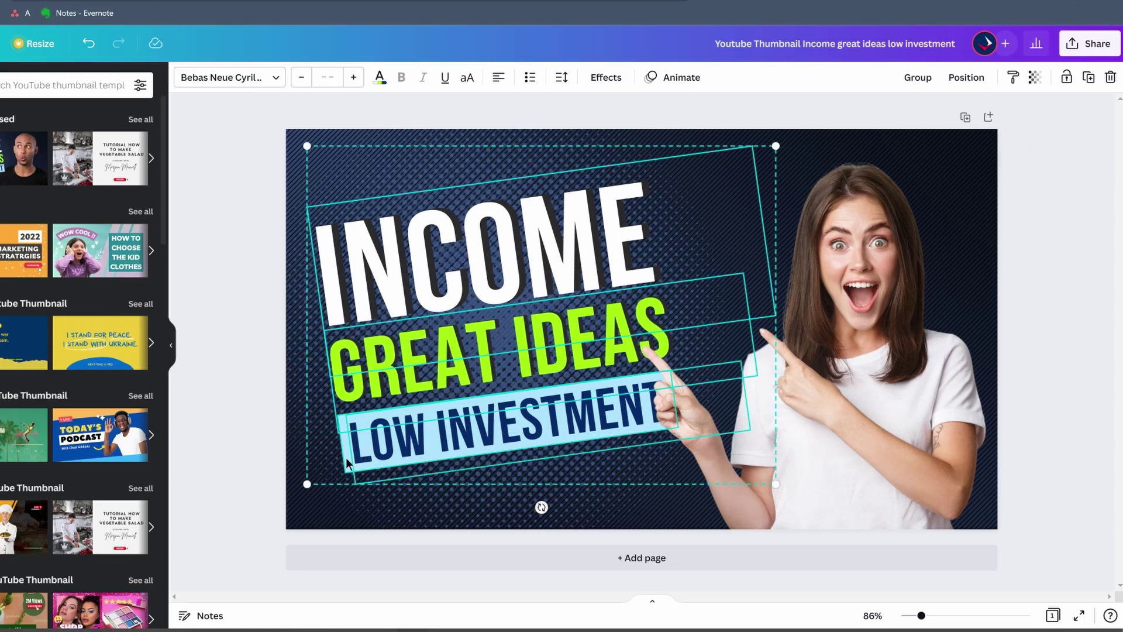
pyautogui.moveTo(426, 308); pyautogui.dragTo(411, 276)
pyautogui.click(1049, 227)
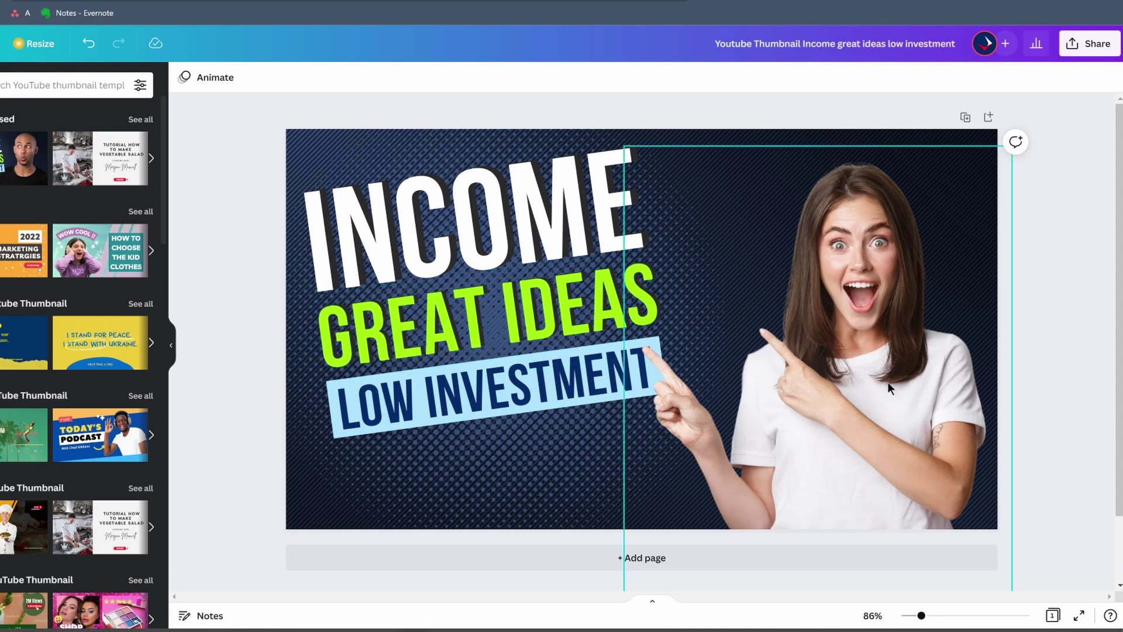
# Apply the PhotoMosh Radiate effect to the woman cutout.
pyautogui.click(850, 428)
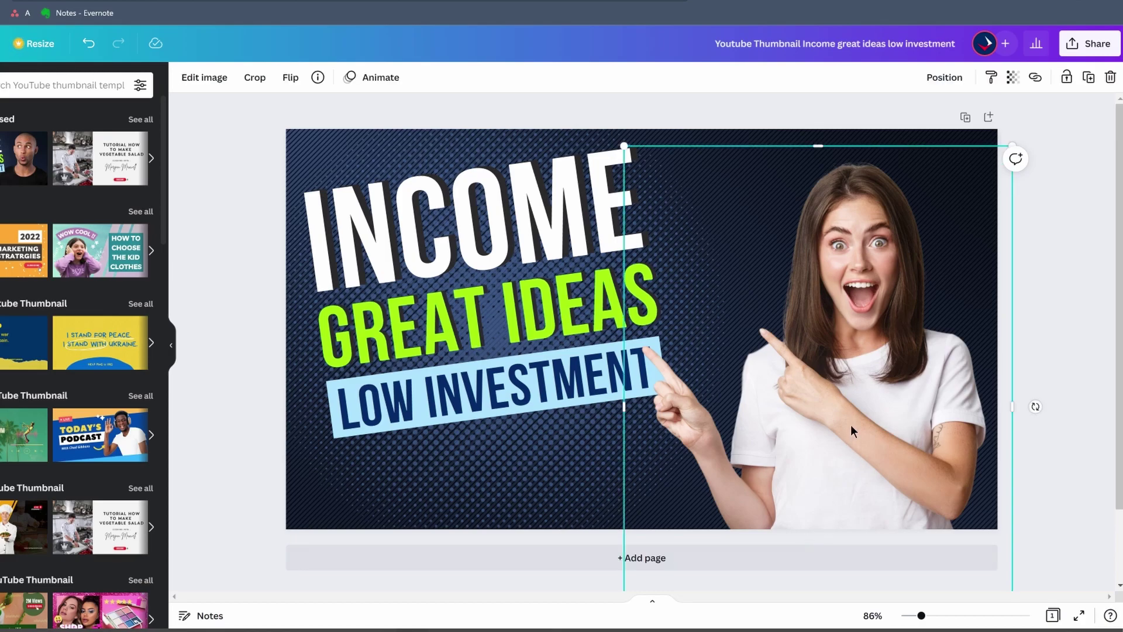
pyautogui.click(216, 83)
pyautogui.scroll(-3, 112, 287)
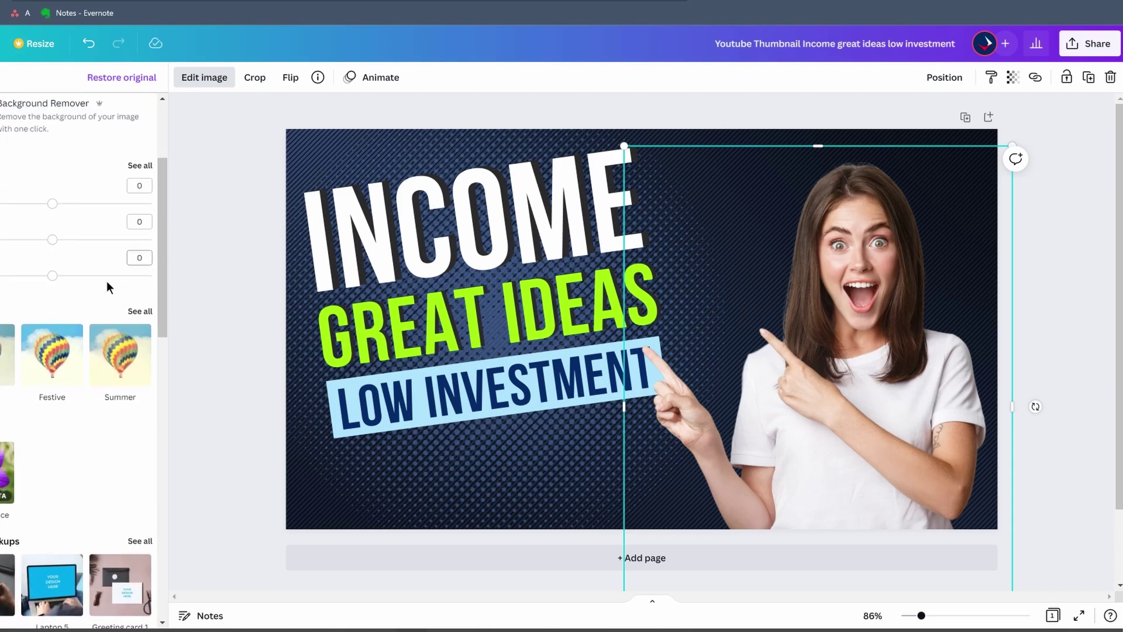
pyautogui.scroll(-10, 94, 293)
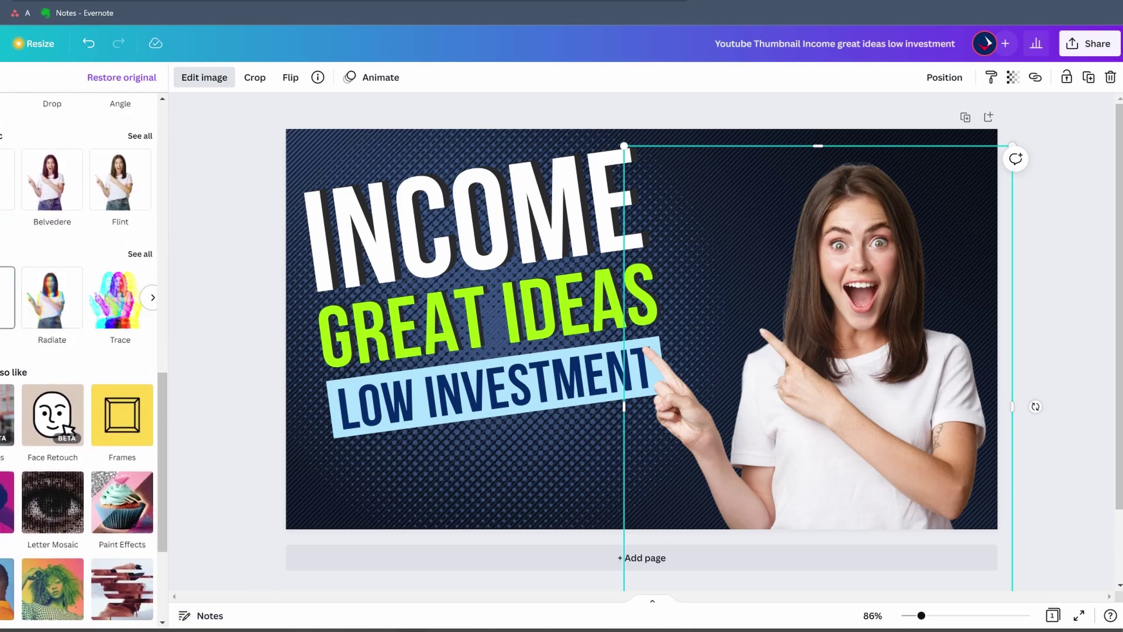
pyautogui.click(146, 253)
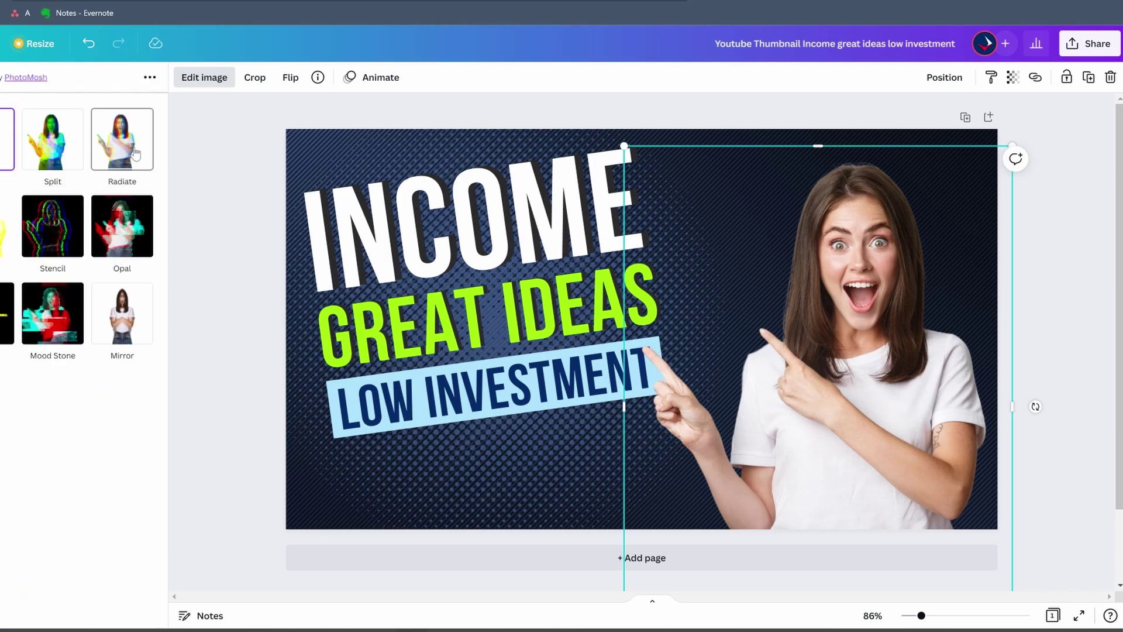
pyautogui.click(134, 153)
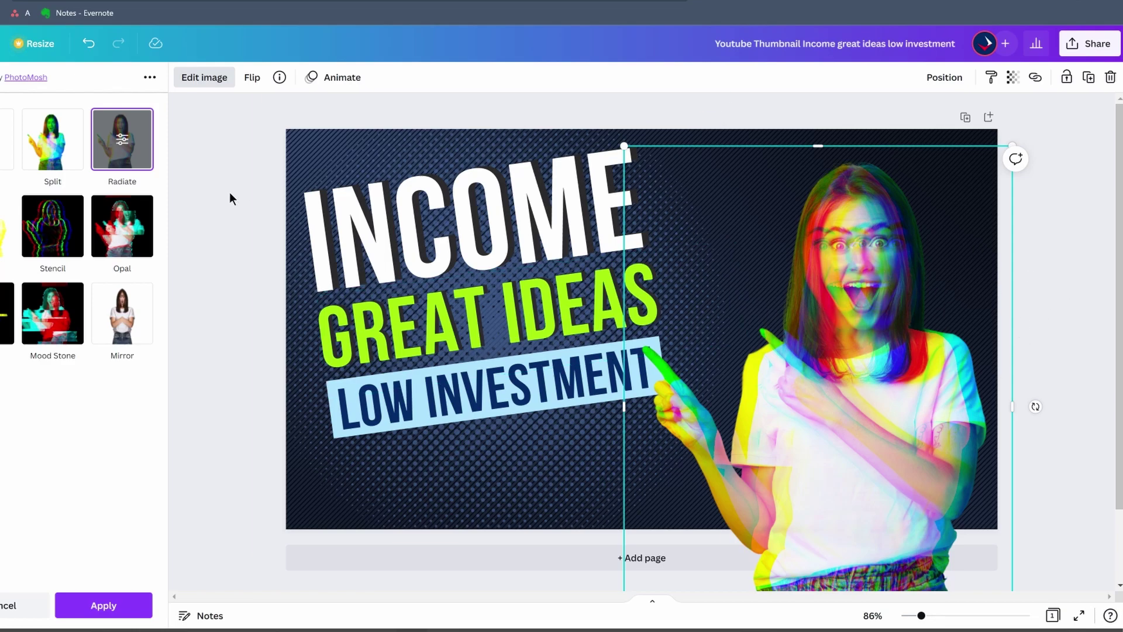
# Lower Radiate's first setting to 0.007 and apply it.
pyautogui.click(123, 141)
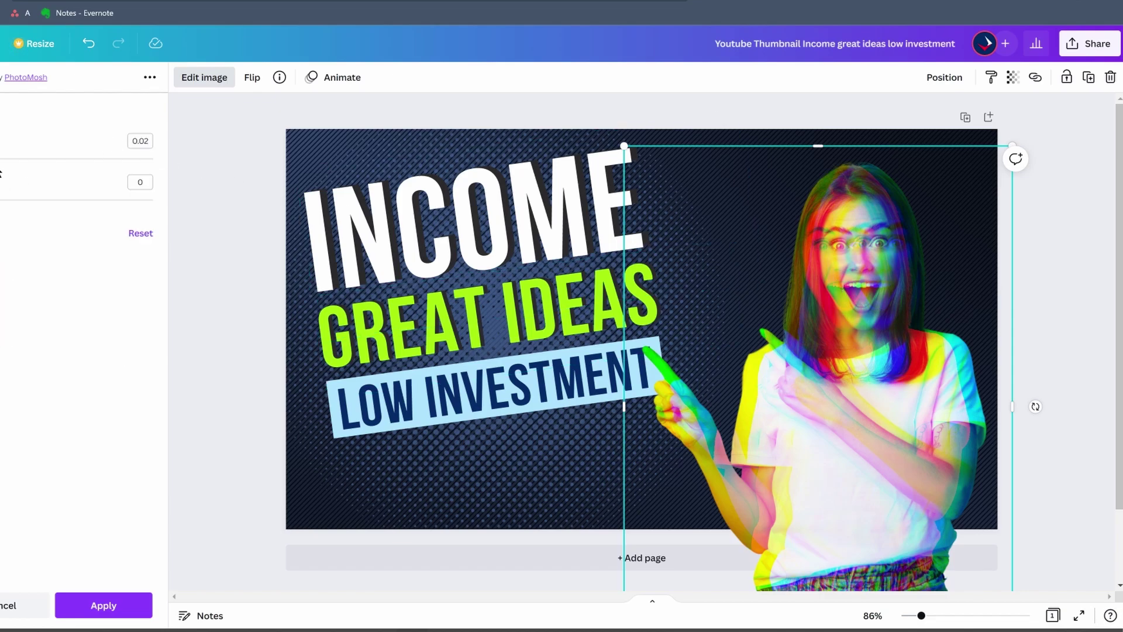
pyautogui.moveTo(2, 168); pyautogui.dragTo(0, 158)
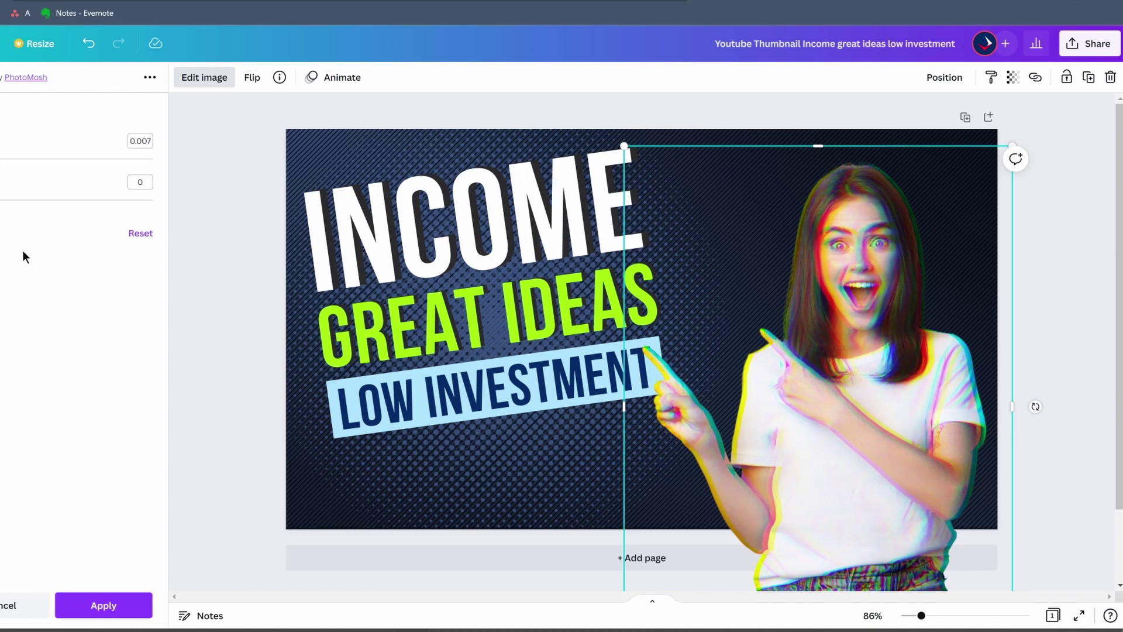
pyautogui.click(125, 608)
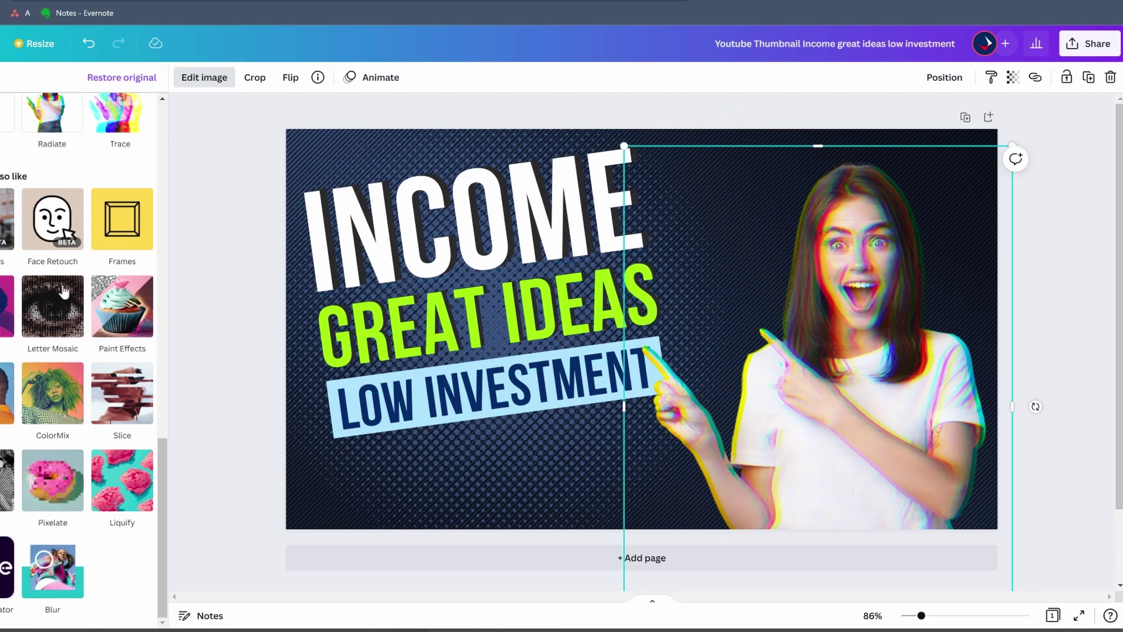
pyautogui.scroll(8, 93, 349)
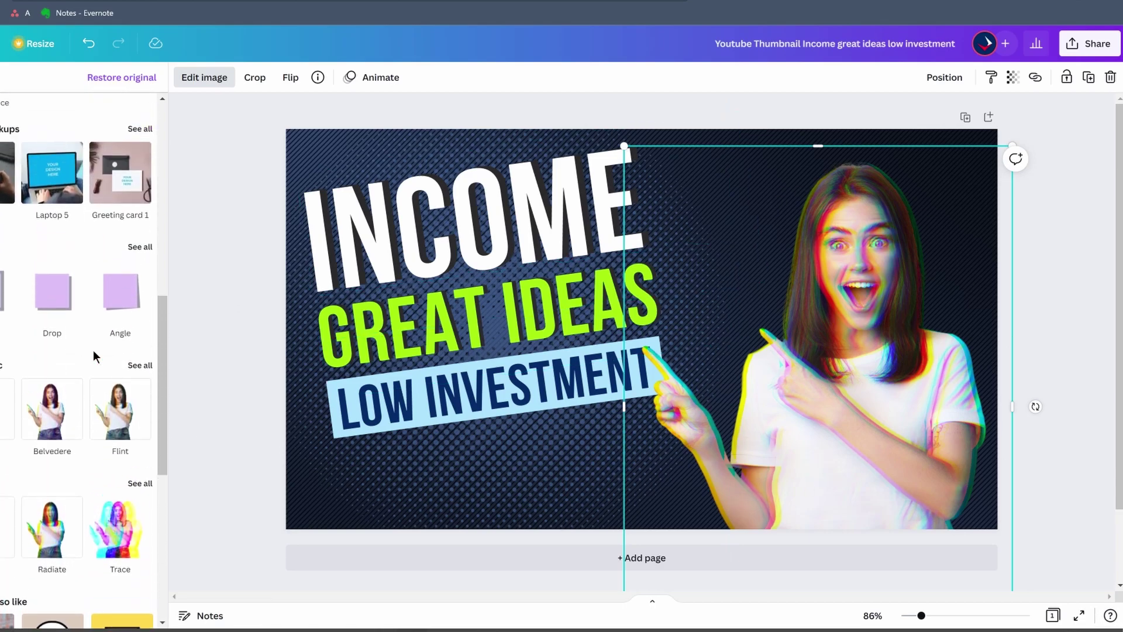
# Add a lime-green #a4ff0f Glow shadow to the woman cutout.
pyautogui.click(139, 298)
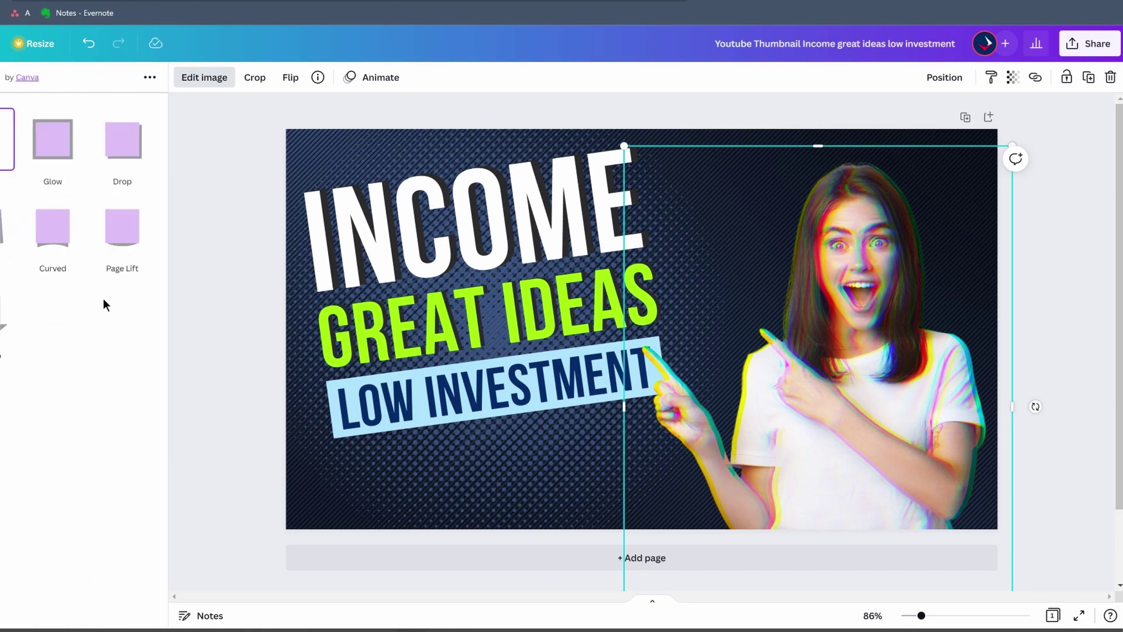
pyautogui.click(59, 153)
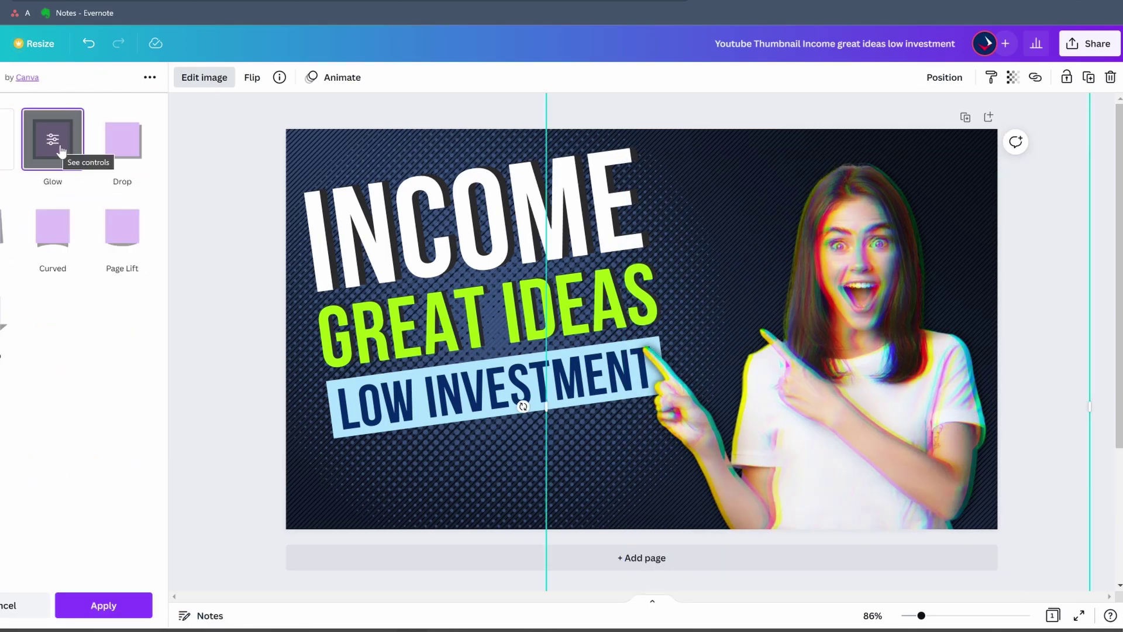
pyautogui.click(61, 144)
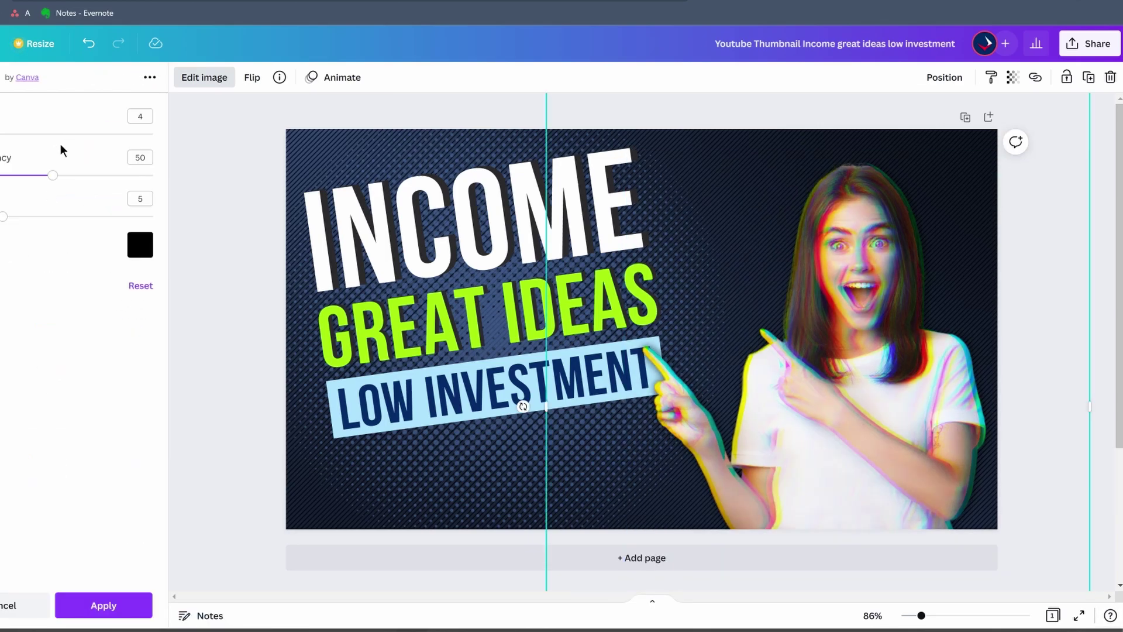
pyautogui.click(140, 245)
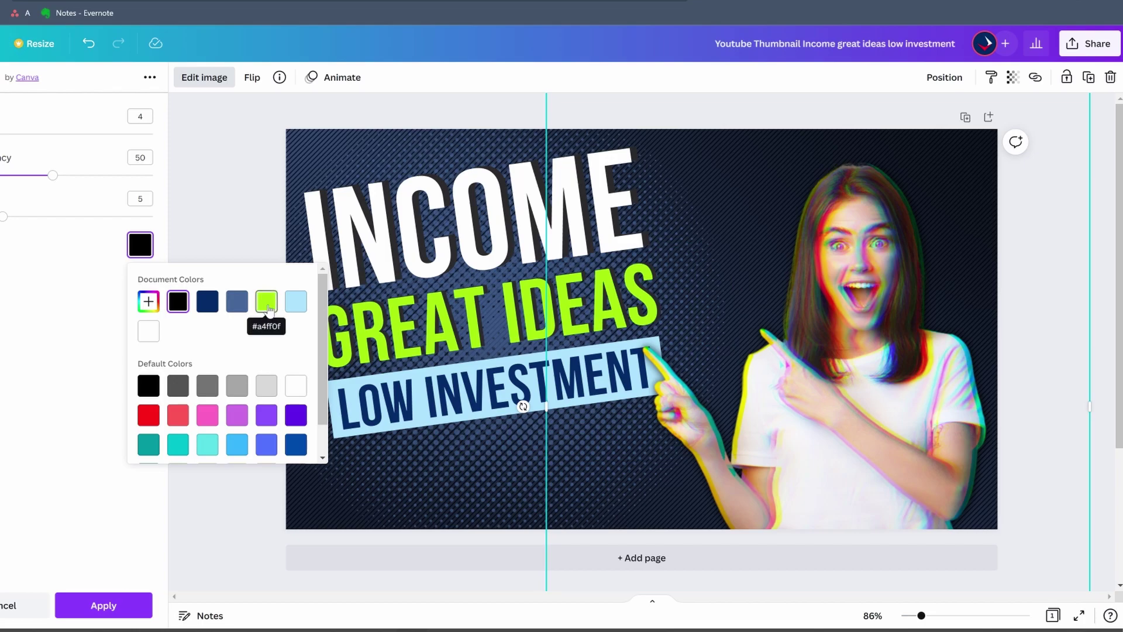
pyautogui.click(267, 301)
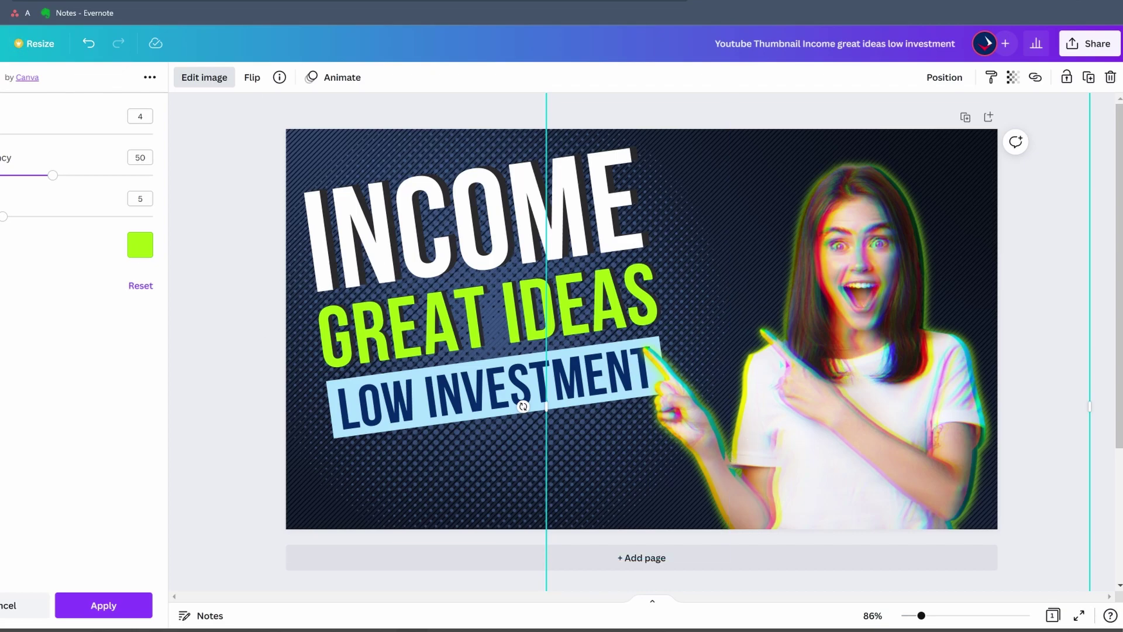
# Set the glow's transparency to 86 and third setting to 13, then apply.
pyautogui.moveTo(61, 176); pyautogui.dragTo(126, 180)
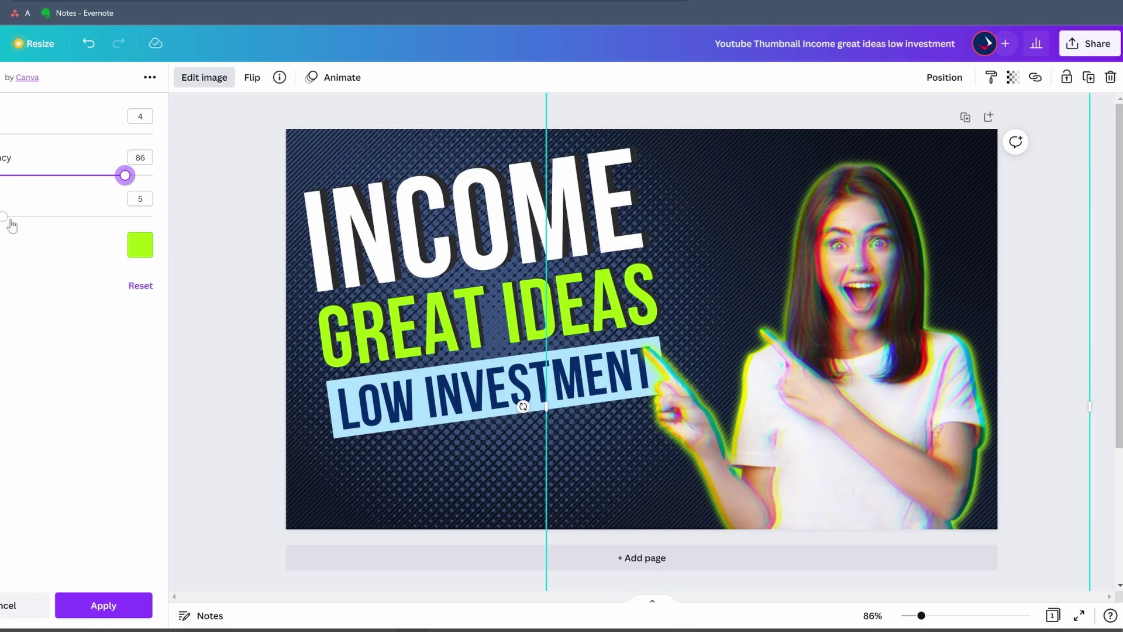
pyautogui.moveTo(7, 219); pyautogui.dragTo(93, 225)
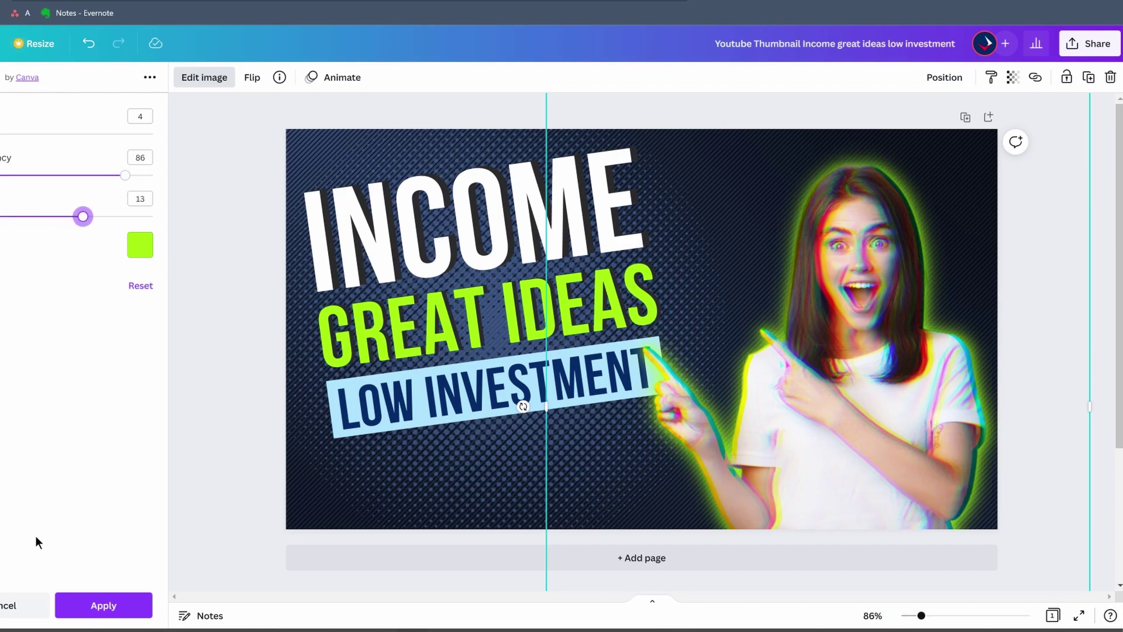
pyautogui.click(104, 609)
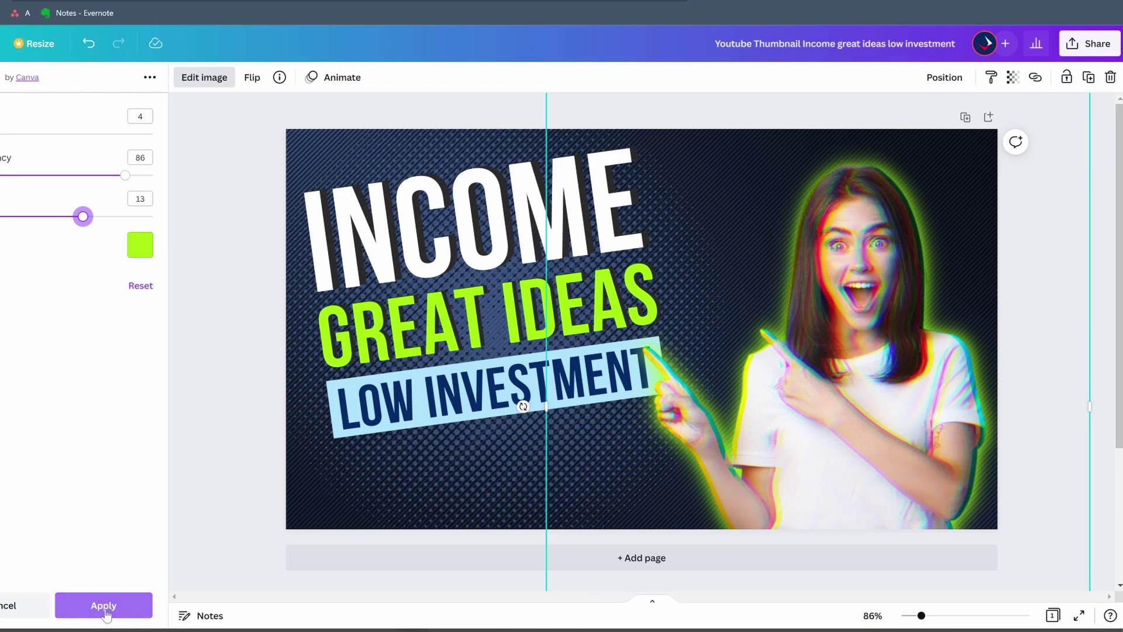
pyautogui.click(104, 607)
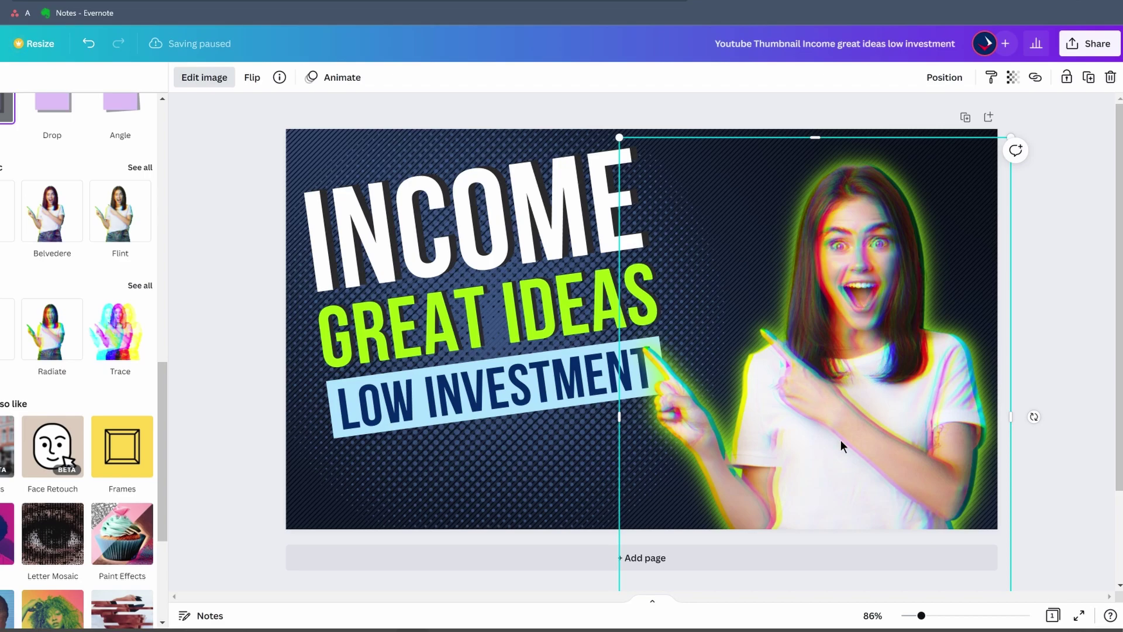
# Add a second white glow to the woman cutout with transparency 100 and third setting 4.
pyautogui.scroll(3, 137, 202)
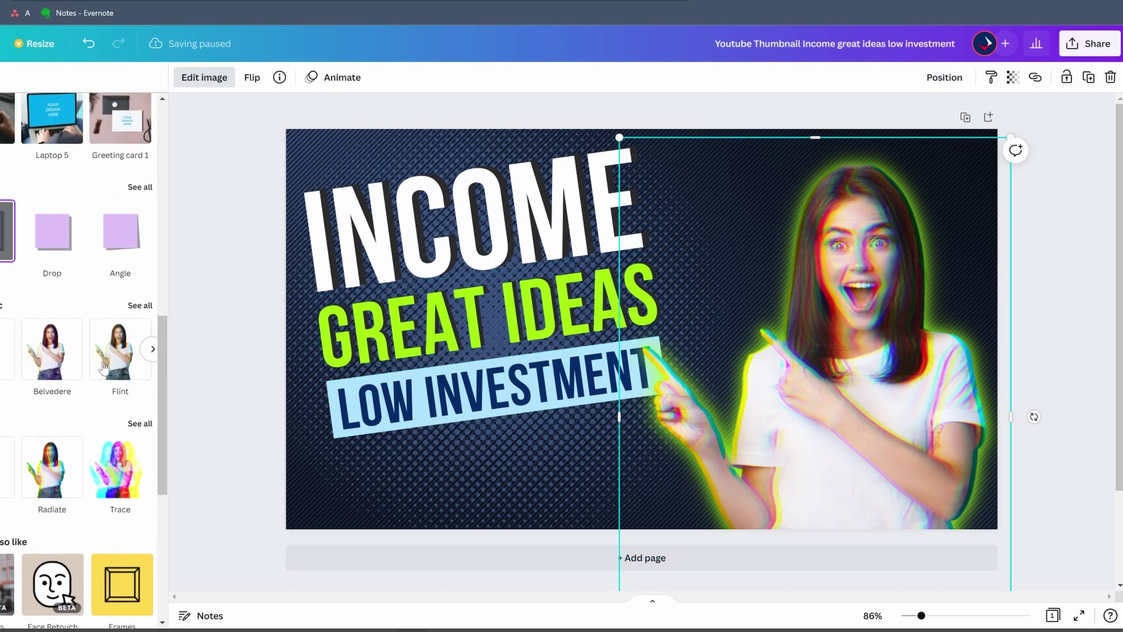
pyautogui.click(139, 209)
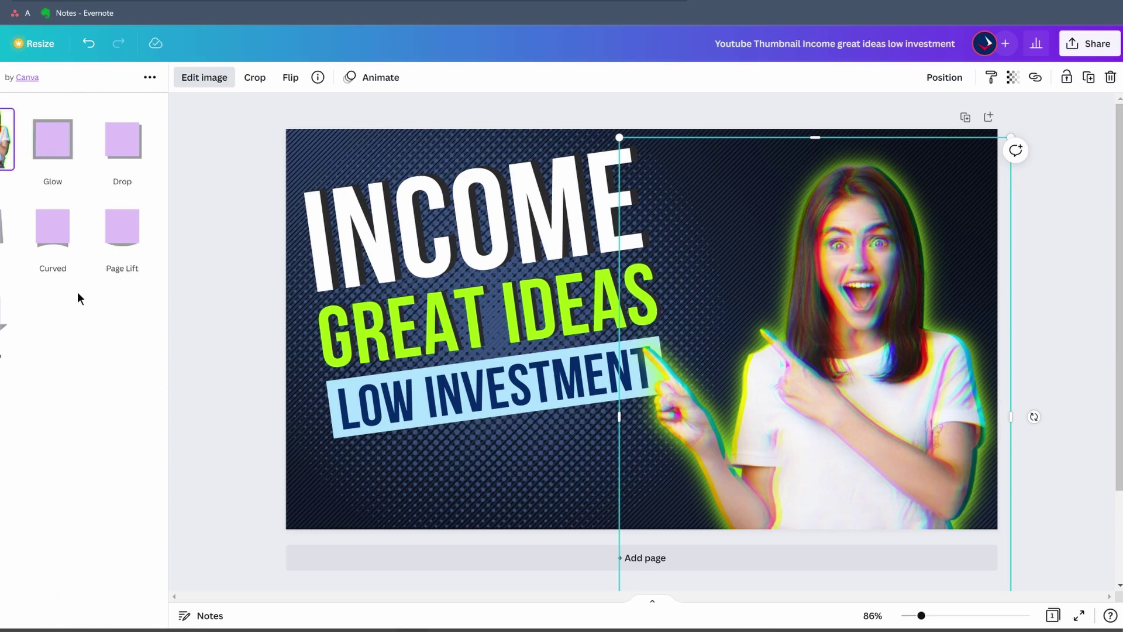
pyautogui.click(56, 157)
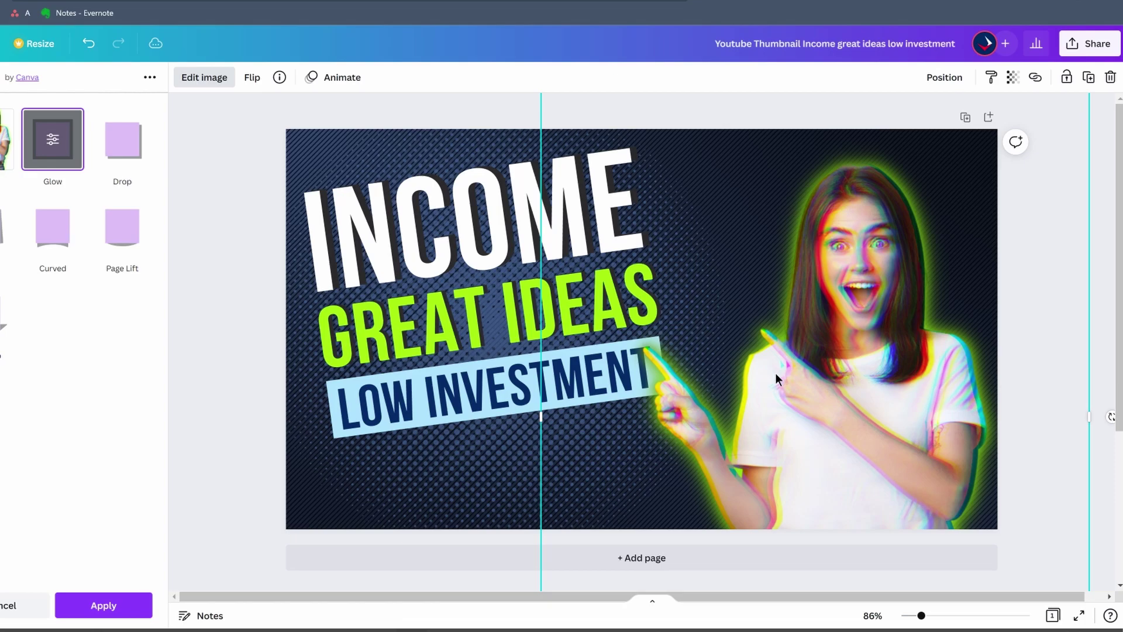
pyautogui.click(53, 140)
pyautogui.click(140, 245)
pyautogui.click(148, 332)
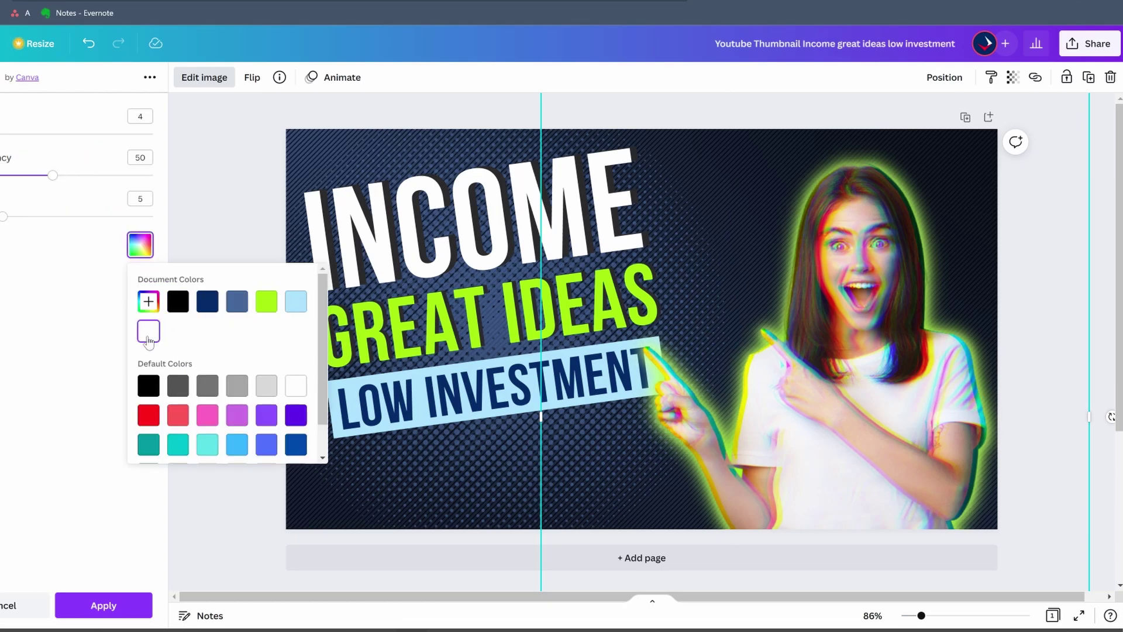
pyautogui.click(12, 317)
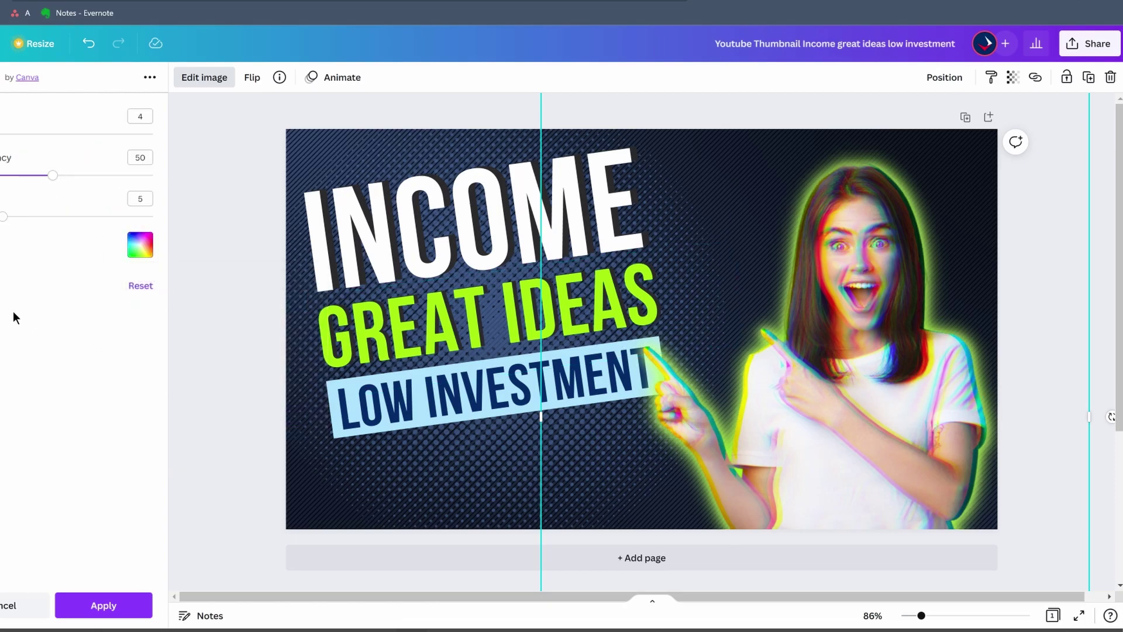
pyautogui.moveTo(5, 217); pyautogui.dragTo(0, 217)
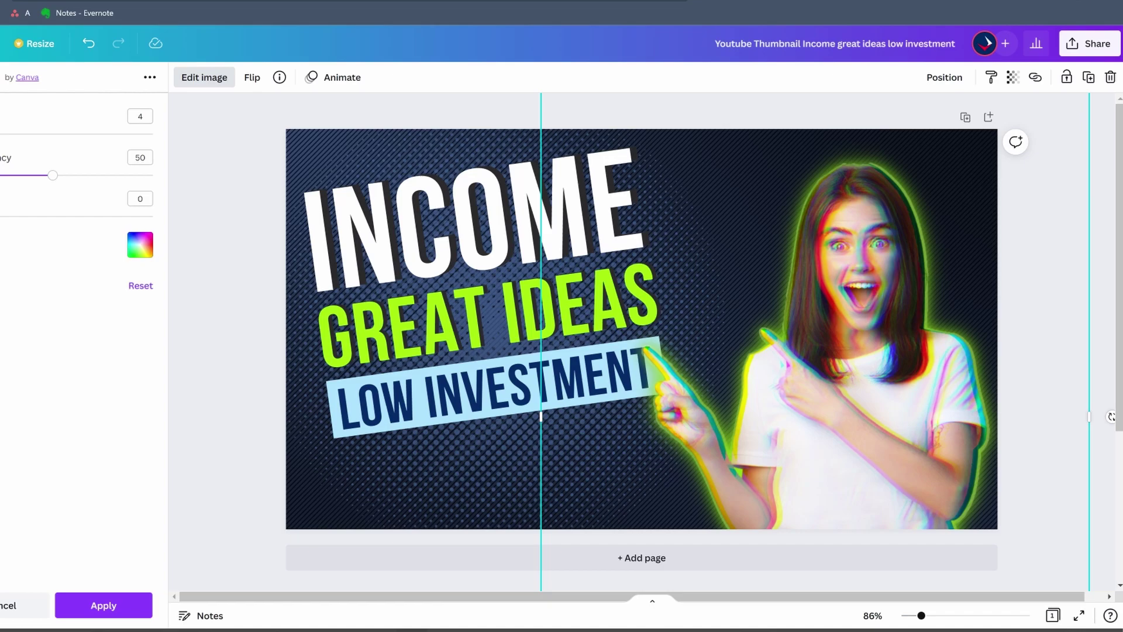
pyautogui.moveTo(0, 217); pyautogui.dragTo(0, 217)
pyautogui.moveTo(53, 174); pyautogui.dragTo(193, 185)
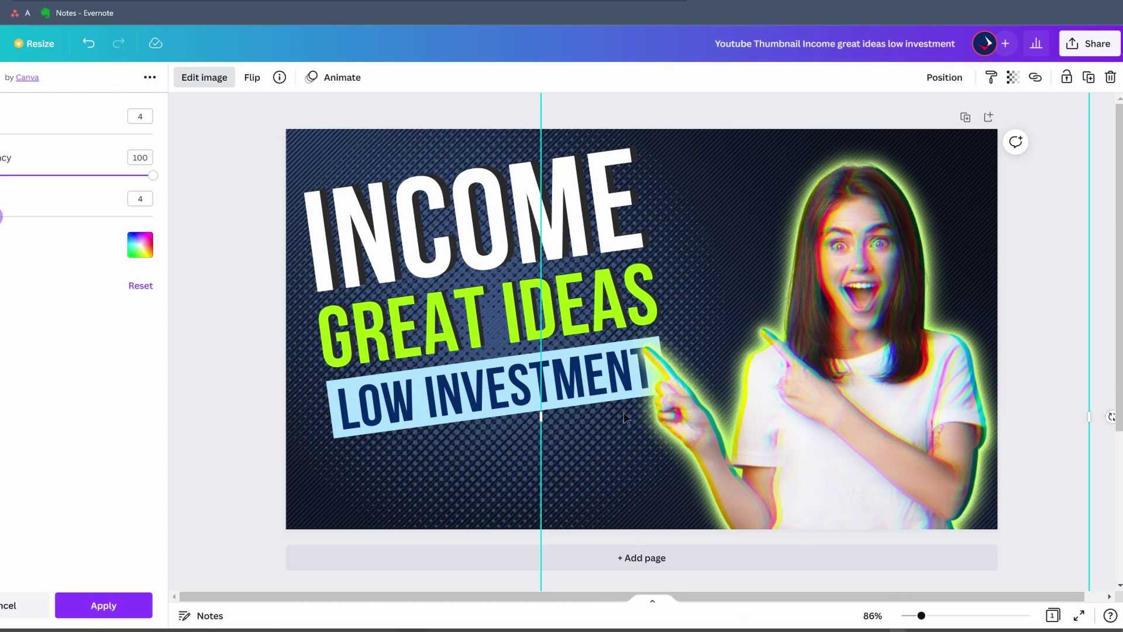
pyautogui.click(134, 606)
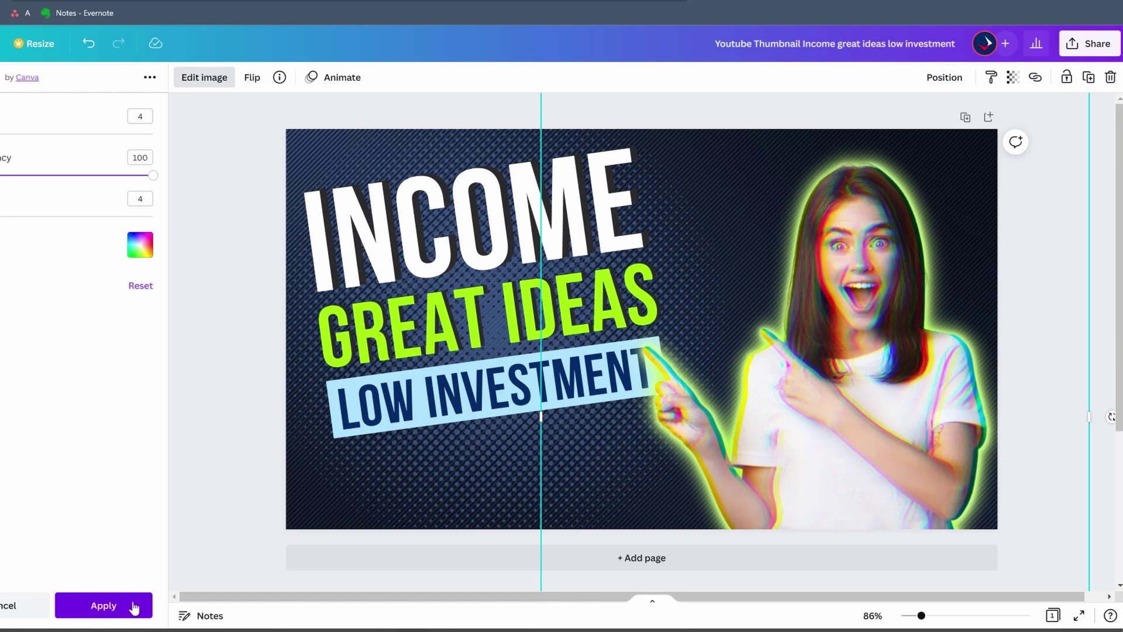
# Enlarge the woman cutout and shift it so her finger points just below LOW INVESTMENT.
pyautogui.moveTo(630, 149); pyautogui.dragTo(433, 88)
pyautogui.moveTo(767, 342); pyautogui.dragTo(801, 422)
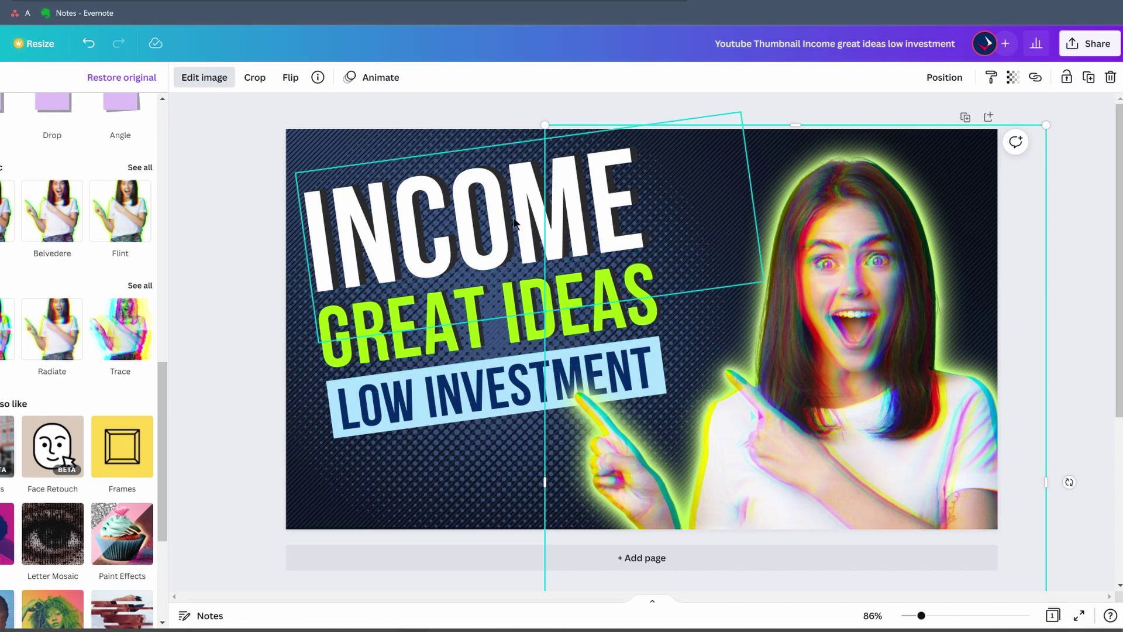
pyautogui.click(242, 247)
pyautogui.click(242, 246)
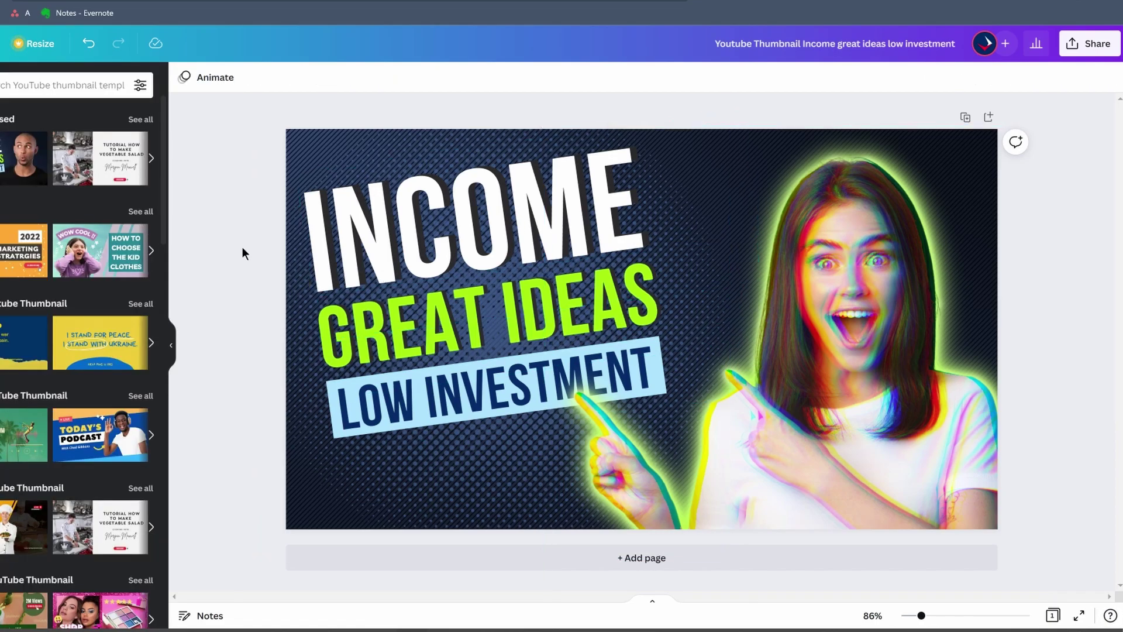
# Rewrite the headline words INCOME as MAKE and GREAT IDEAS as MONEY ONLINE.
pyautogui.doubleClick(423, 236)
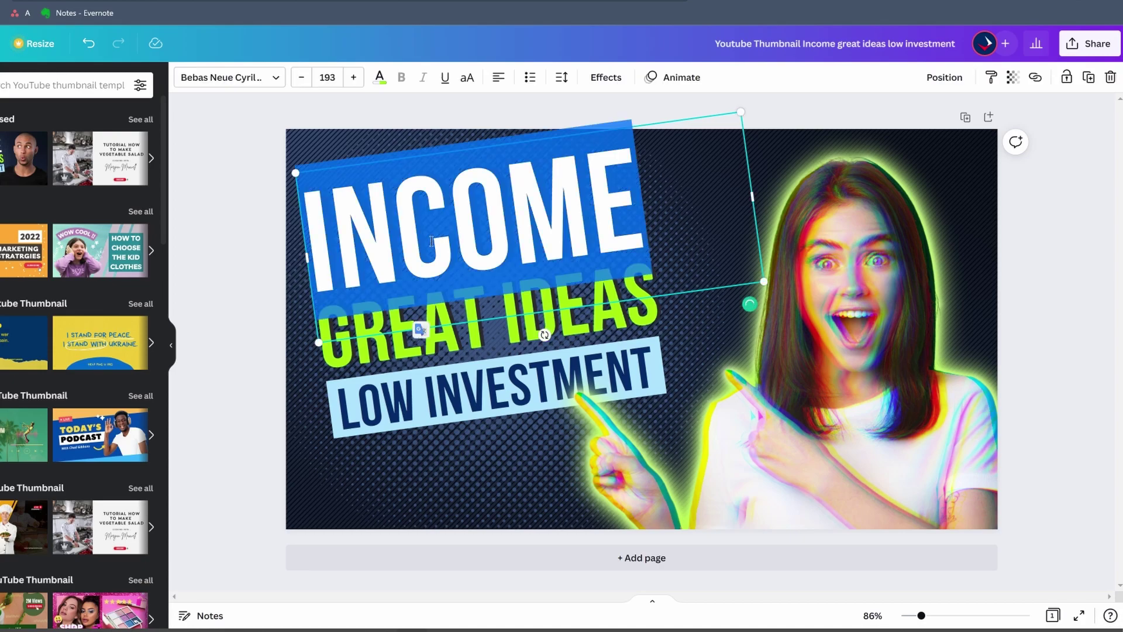
pyautogui.write('MAKE')
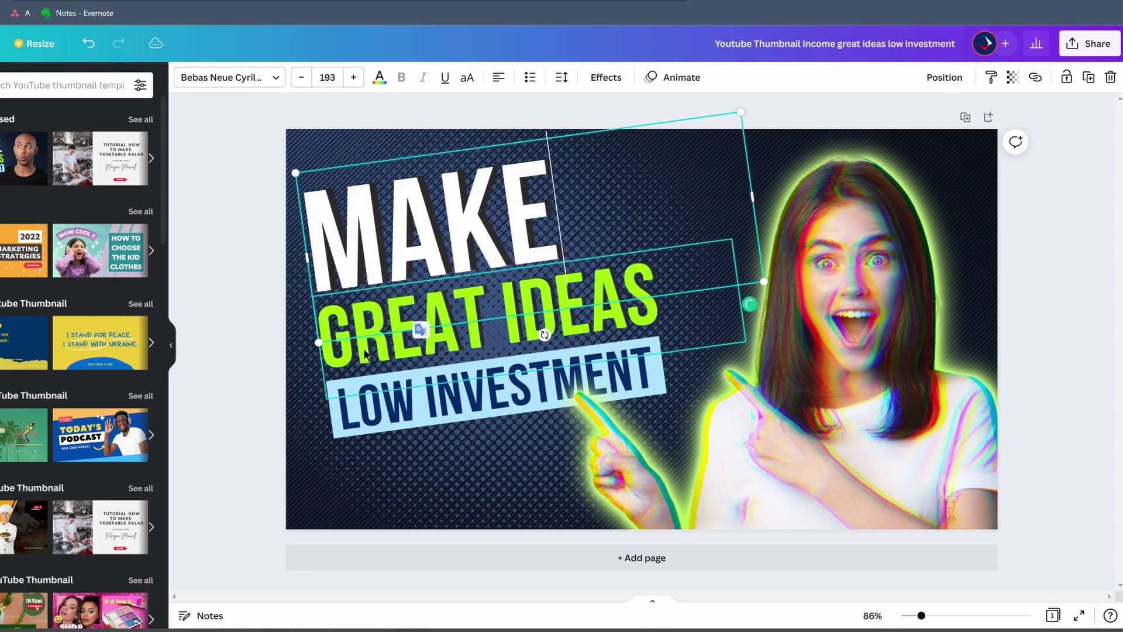
pyautogui.click(364, 354)
pyautogui.doubleClick(374, 358)
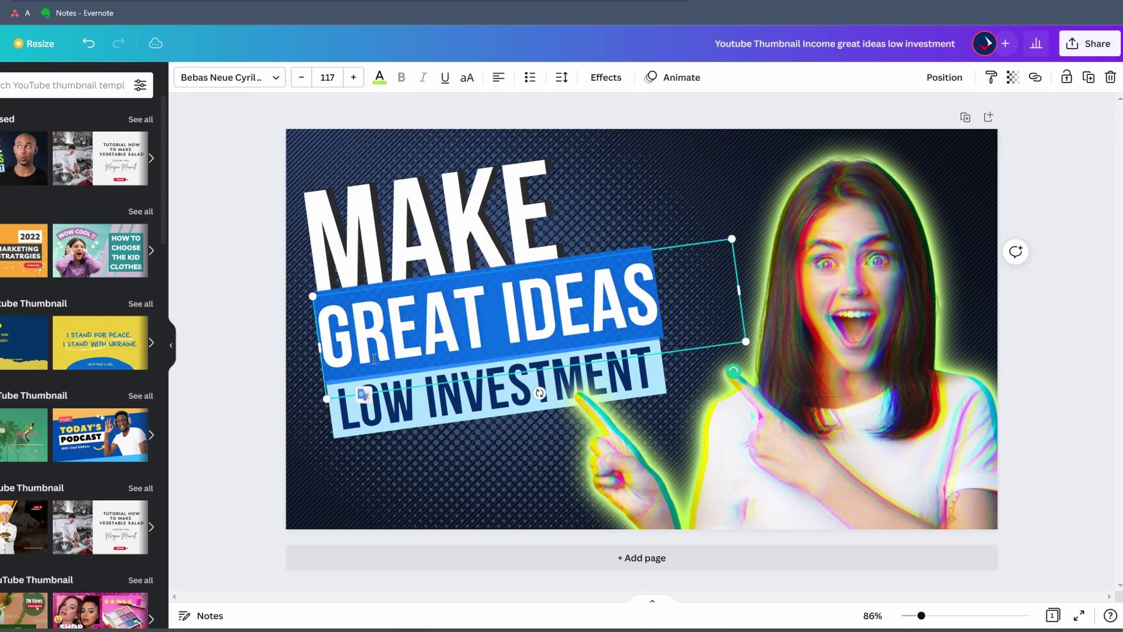
pyautogui.write('MONEY ONLINE')
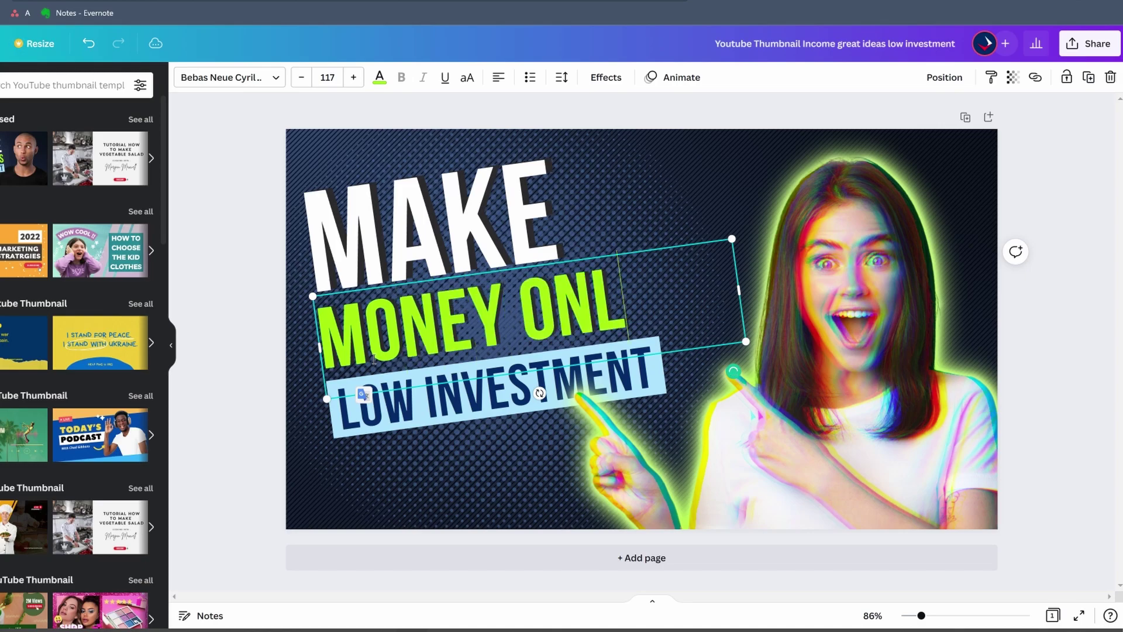
pyautogui.click(242, 229)
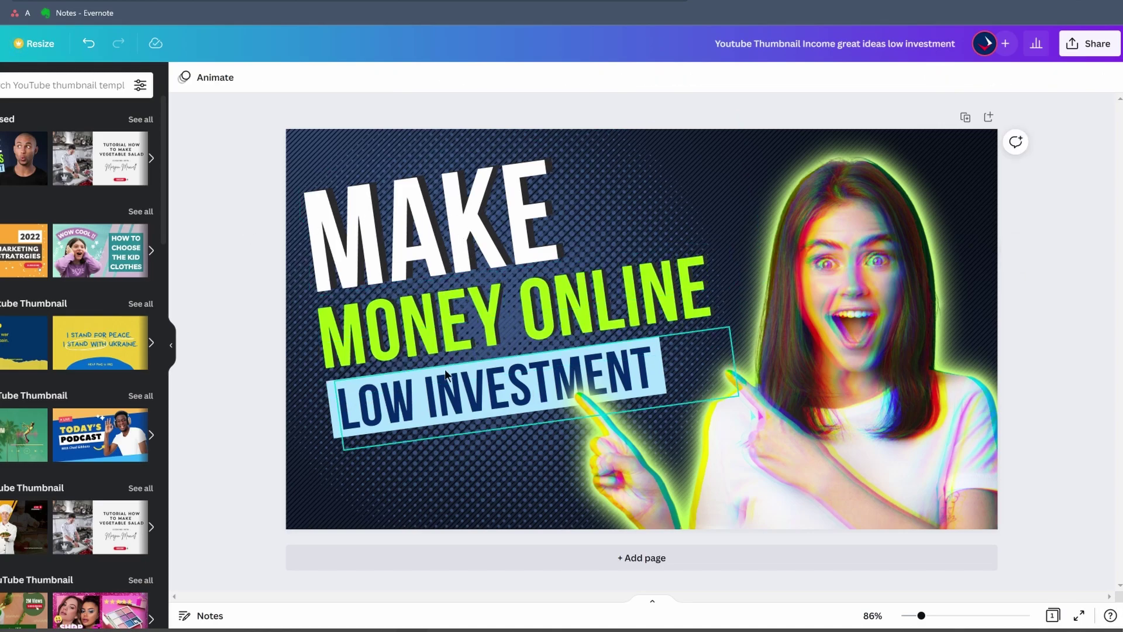
pyautogui.click(311, 138)
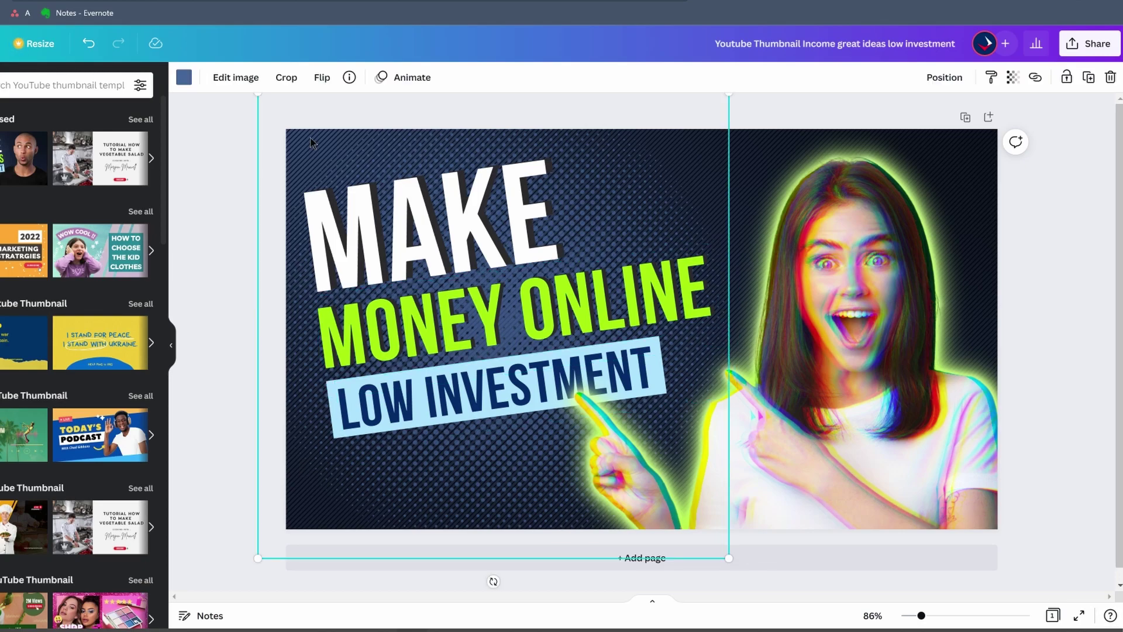
# Recolour the halftone background pattern to the default purple.
pyautogui.click(183, 78)
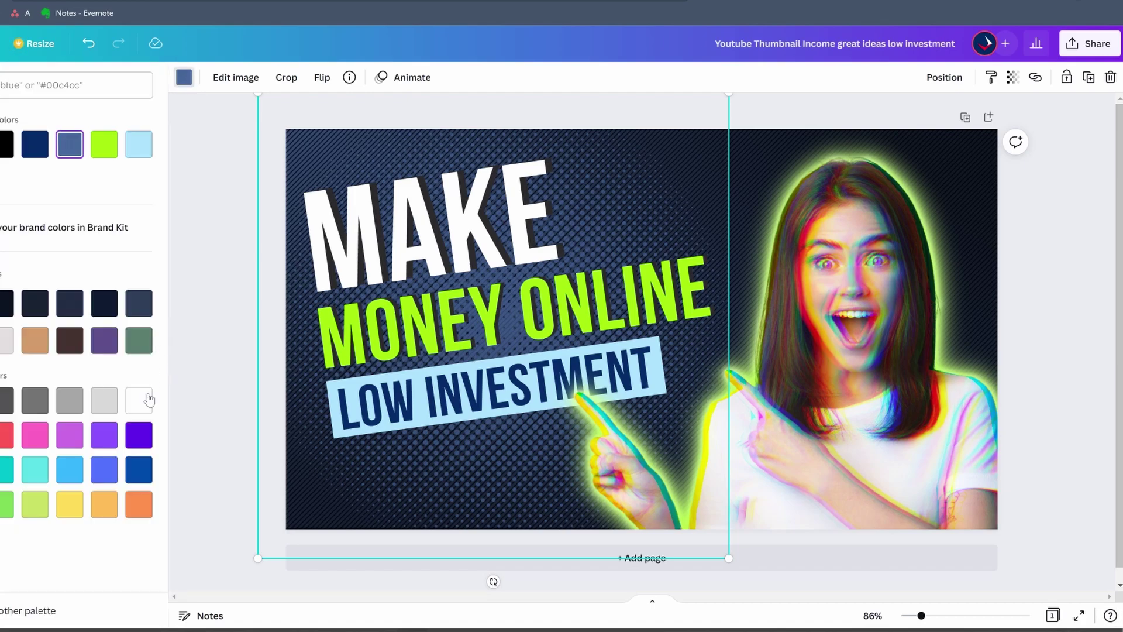
pyautogui.click(75, 440)
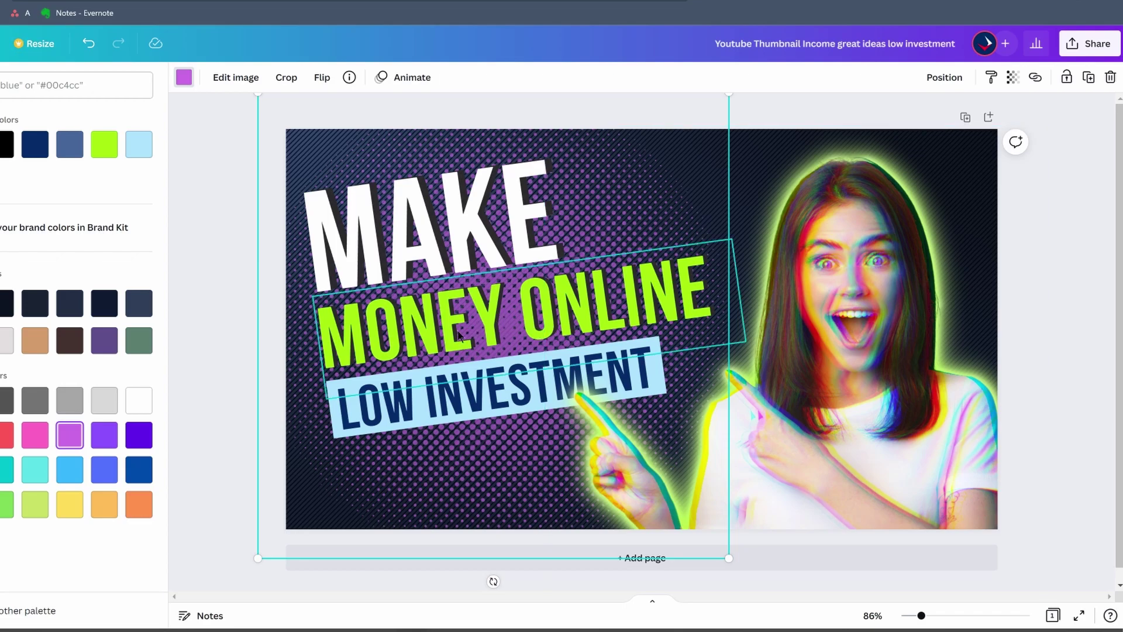
pyautogui.press('Escape')
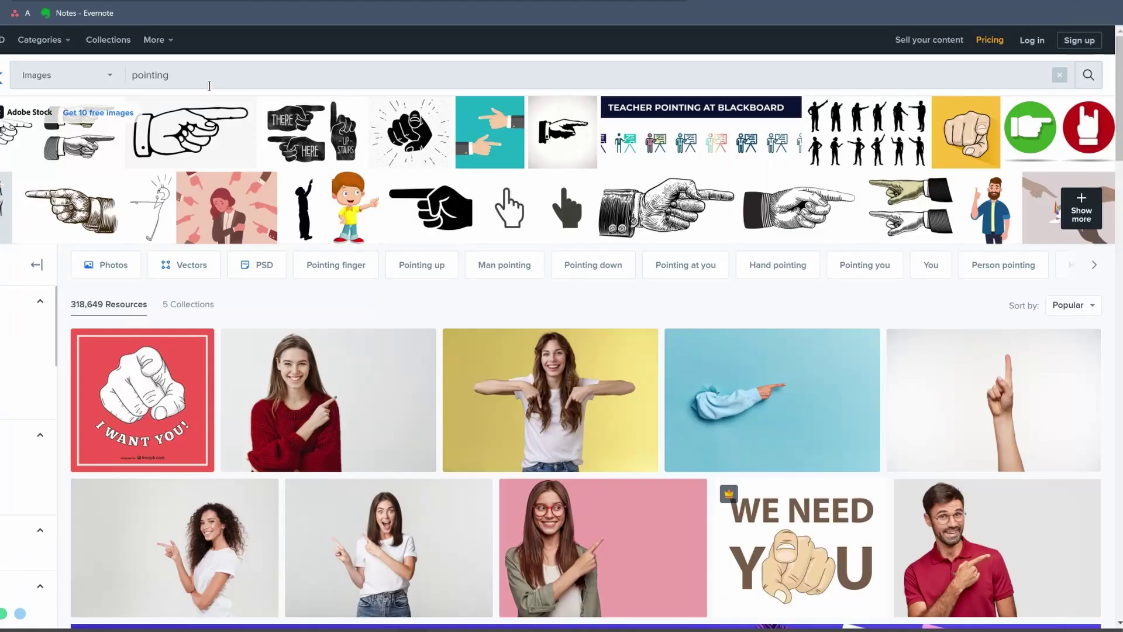
# Search Freepik for 'golden dollar' and copy the golden dollar sign photo.
pyautogui.click(209, 86)
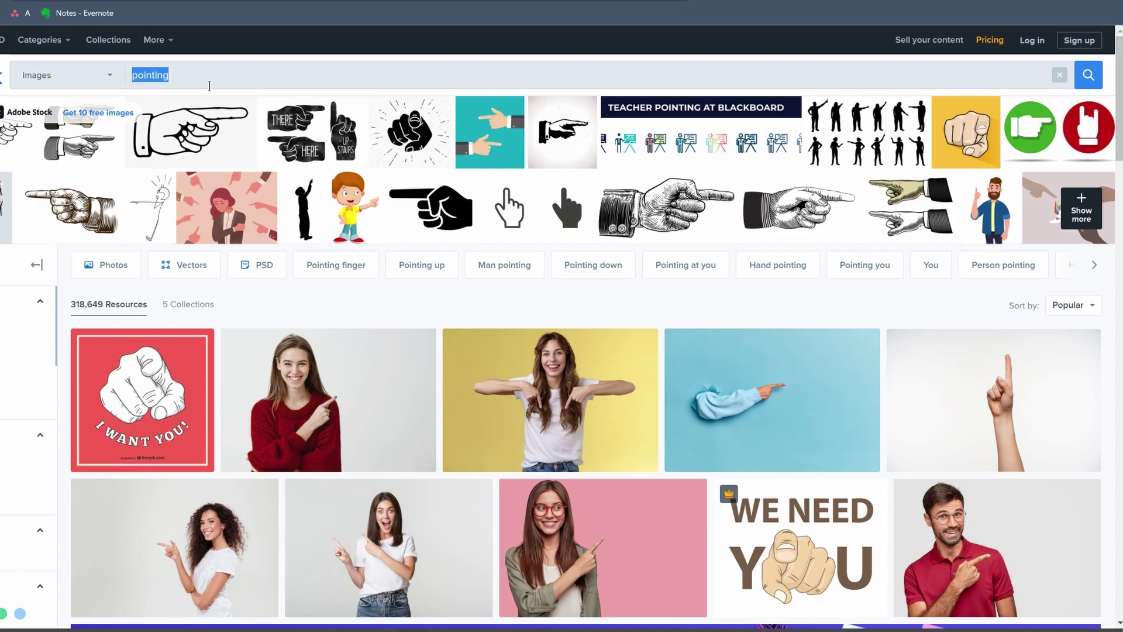
pyautogui.write('golden dollar')
pyautogui.press('Return')
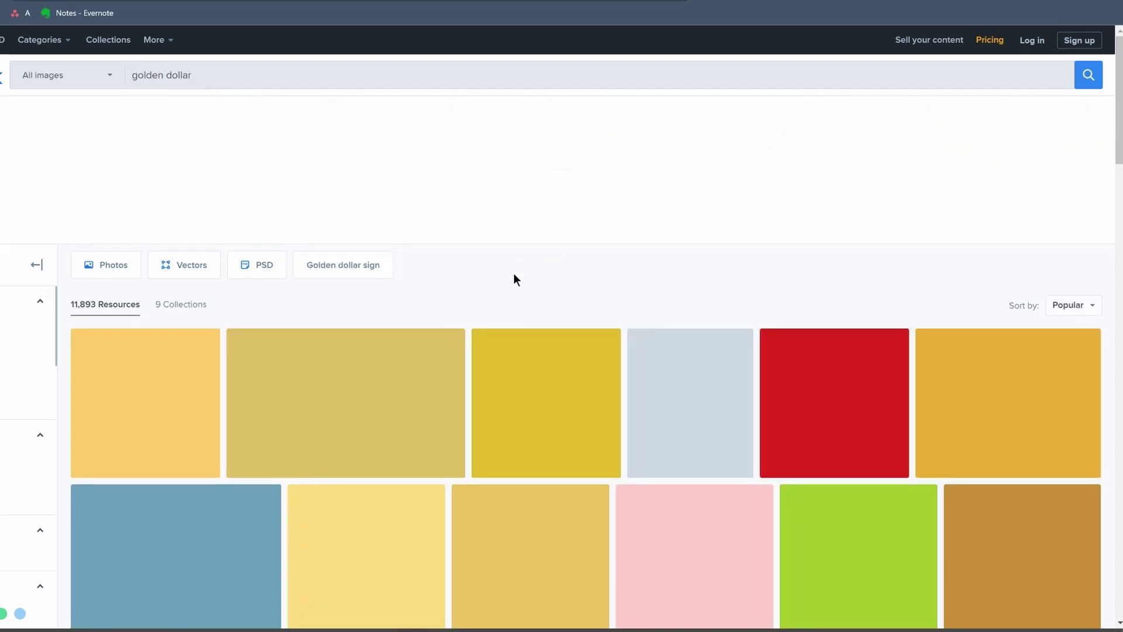
pyautogui.scroll(-2, 599, 269)
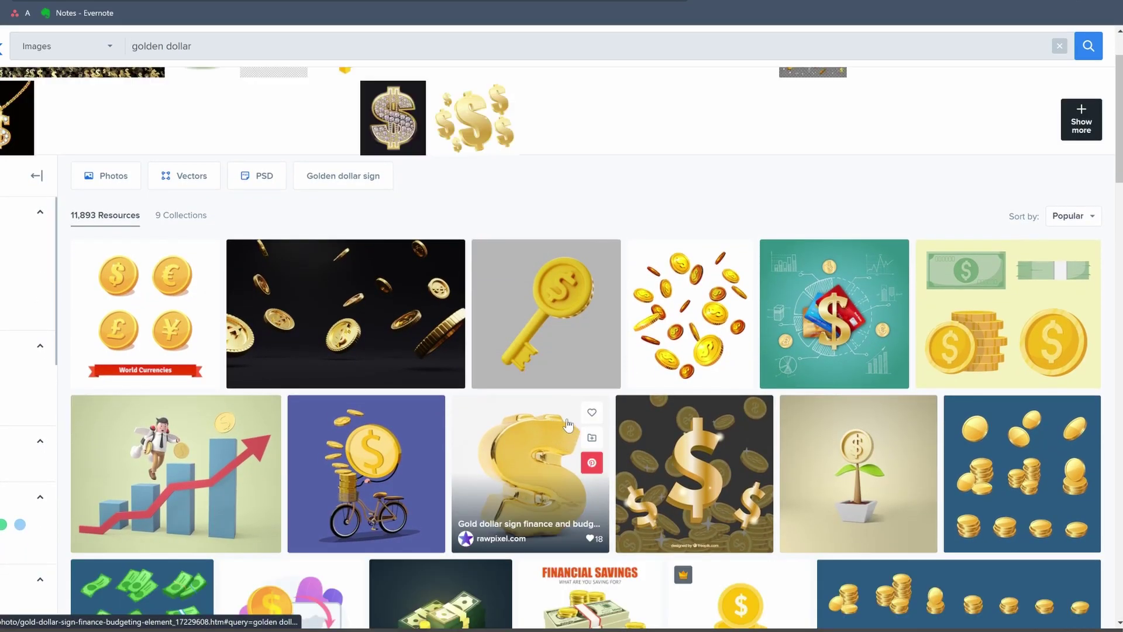
pyautogui.scroll(-3, 544, 282)
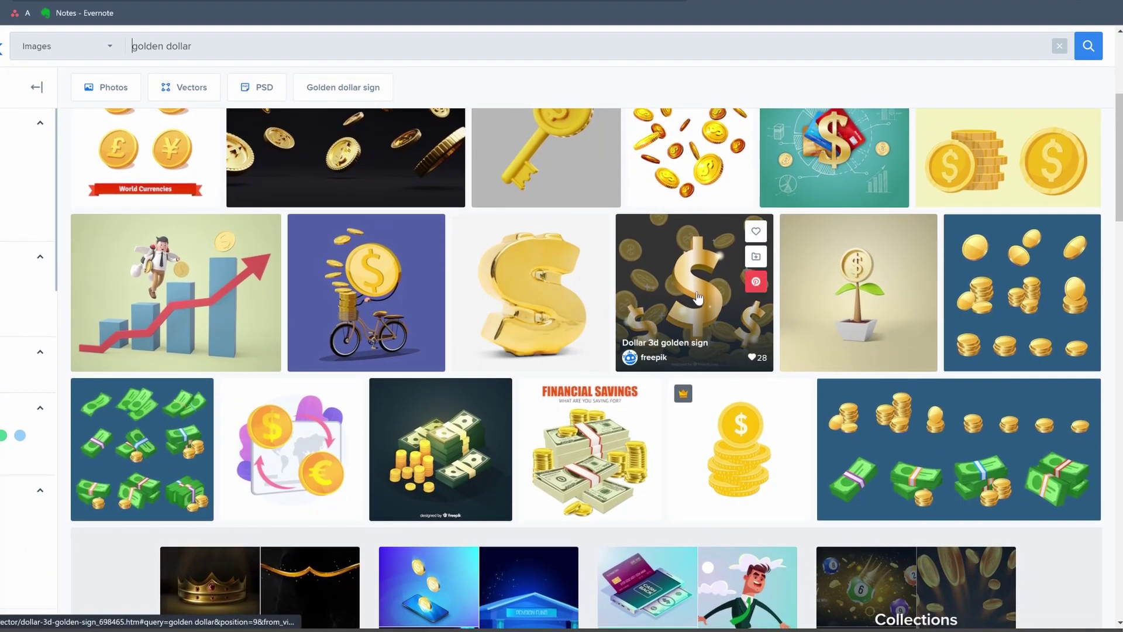
pyautogui.scroll(-10, 612, 369)
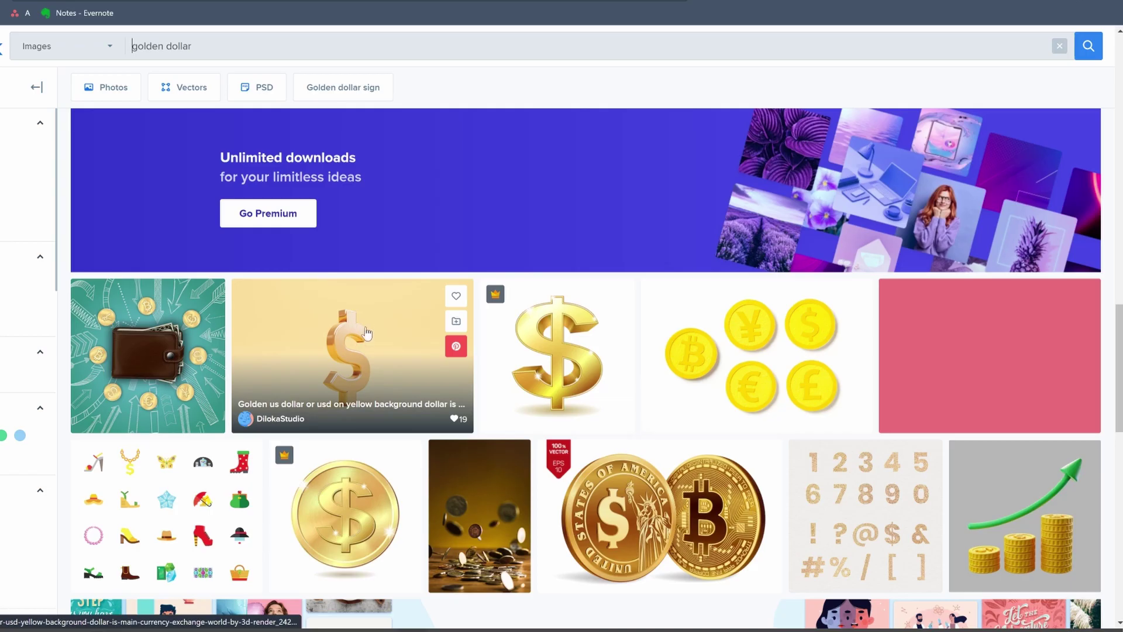
pyautogui.click(358, 332)
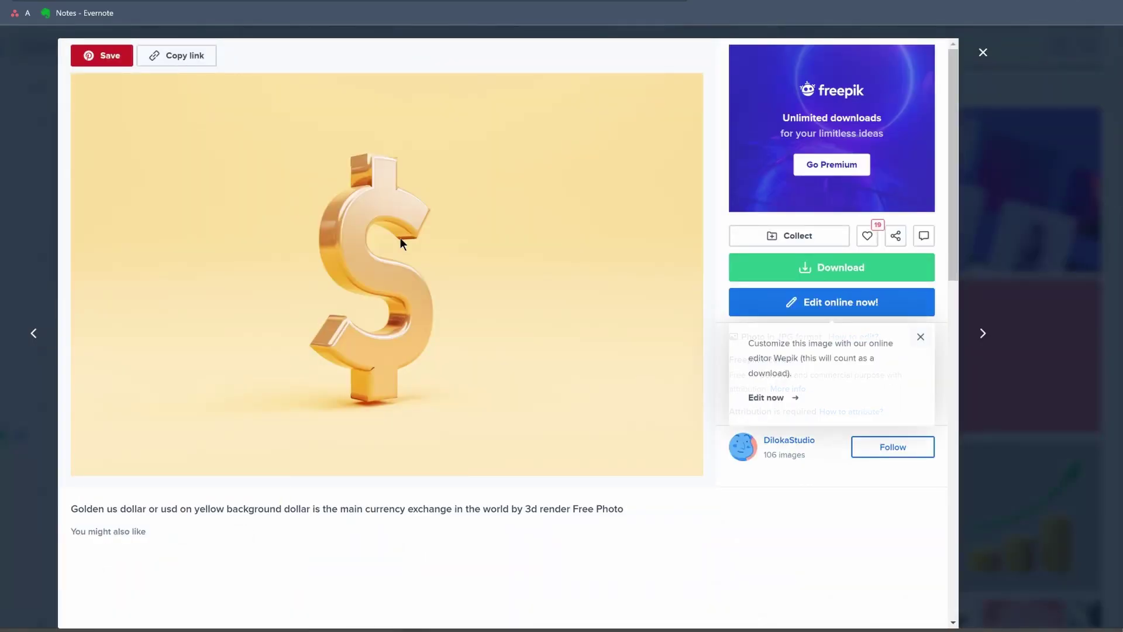
pyautogui.rightClick(384, 236)
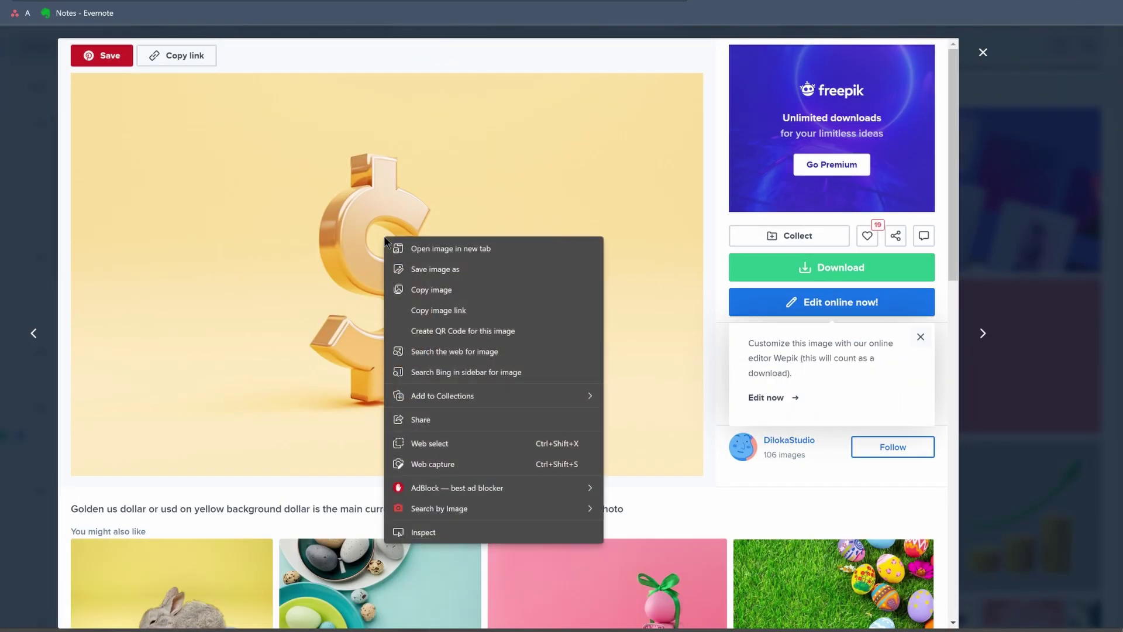
pyautogui.click(431, 289)
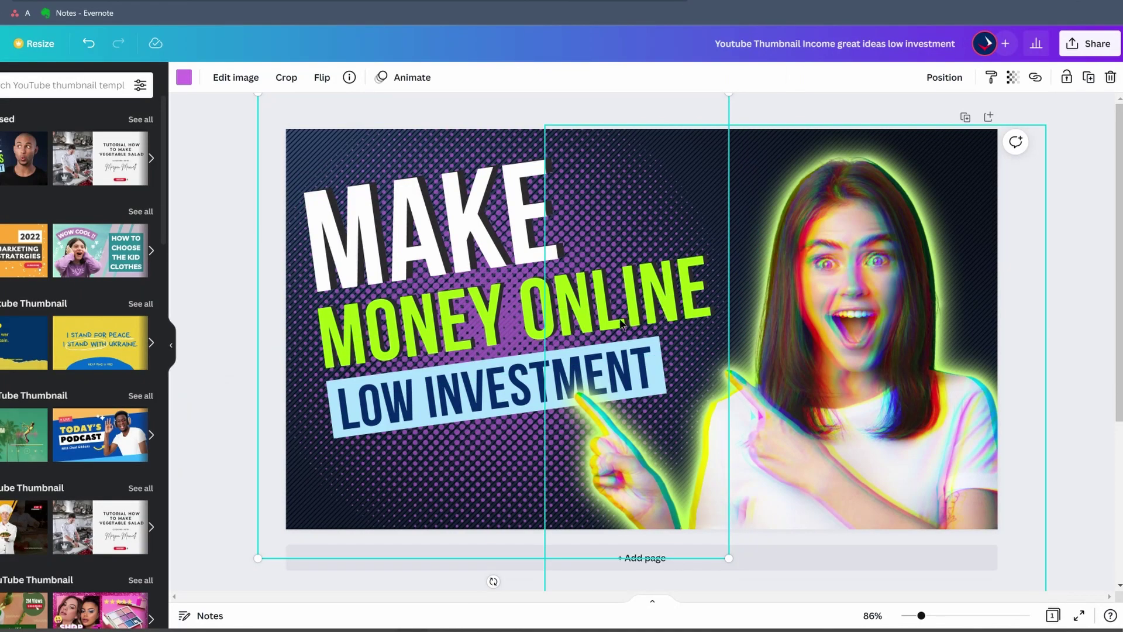
# Paste the golden dollar image into the thumbnail and remove its background.
pyautogui.hotkey('ctrl', 'v')
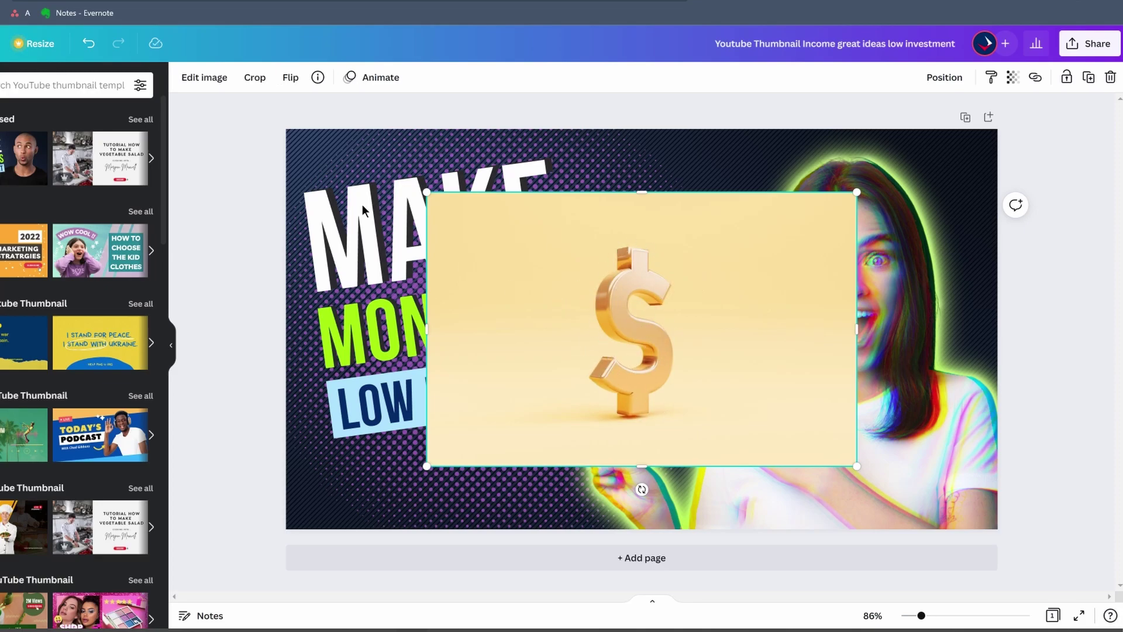
pyautogui.click(204, 78)
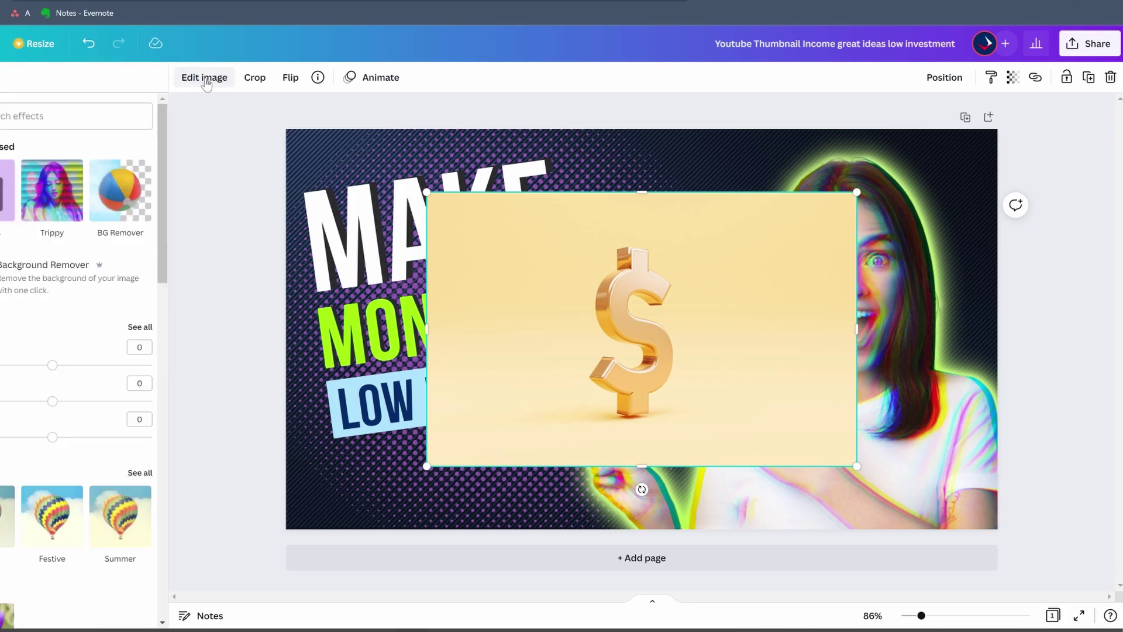
pyautogui.click(42, 271)
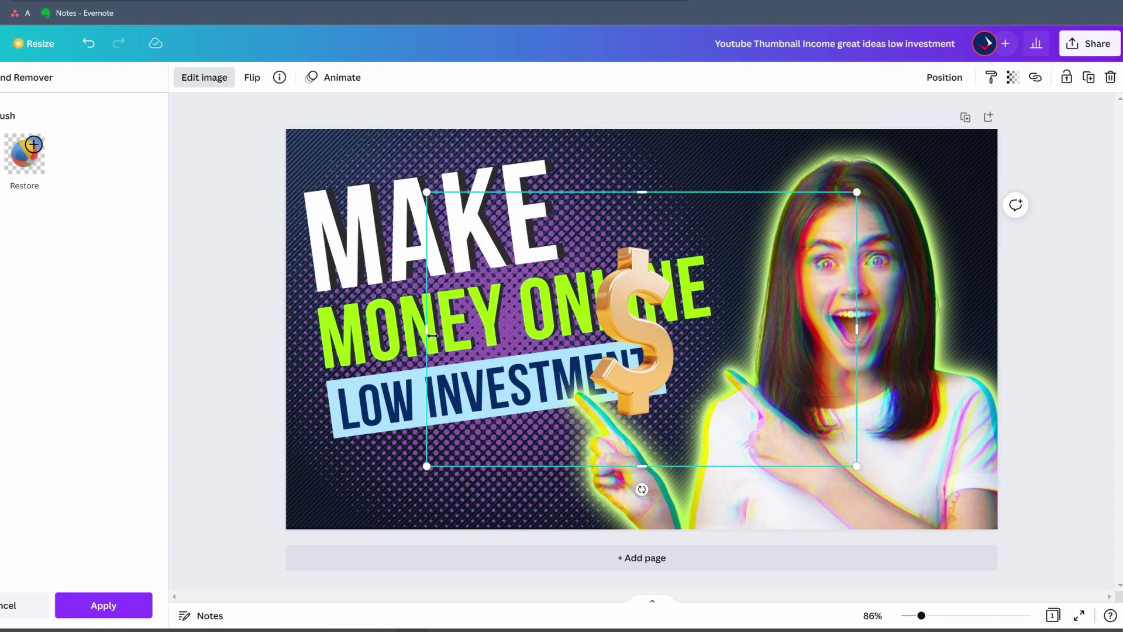
# Crop the dollar's empty sides and place it, slightly tilted, beside MAKE.
pyautogui.moveTo(431, 334); pyautogui.dragTo(579, 337)
pyautogui.moveTo(857, 330); pyautogui.dragTo(621, 201)
pyautogui.moveTo(611, 299); pyautogui.dragTo(625, 296)
pyautogui.moveTo(610, 214); pyautogui.dragTo(614, 213)
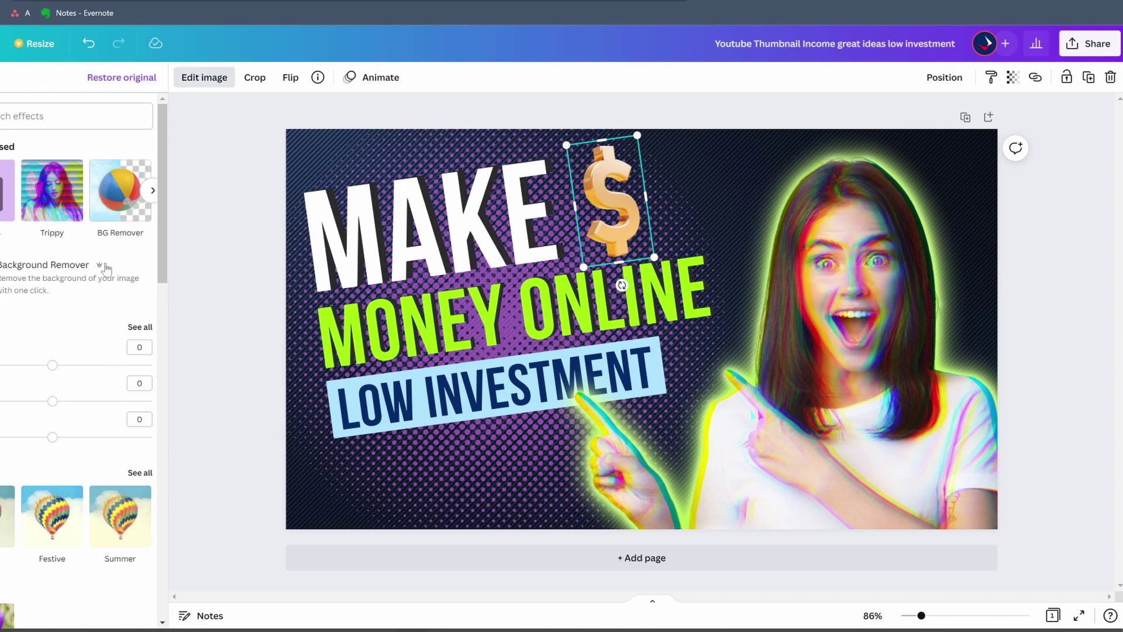
# Give the dollar sign a custom bright-yellow glow with higher intensity and wider spread.
pyautogui.scroll(-2, 25, 295)
pyautogui.scroll(-3, 24, 296)
pyautogui.click(135, 499)
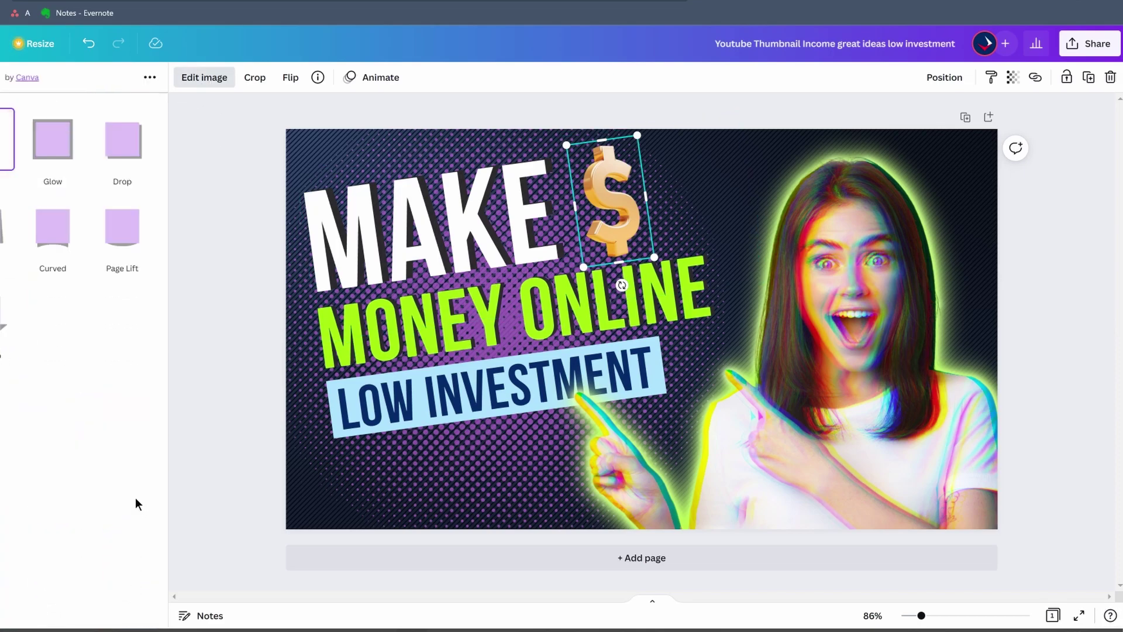
pyautogui.click(53, 141)
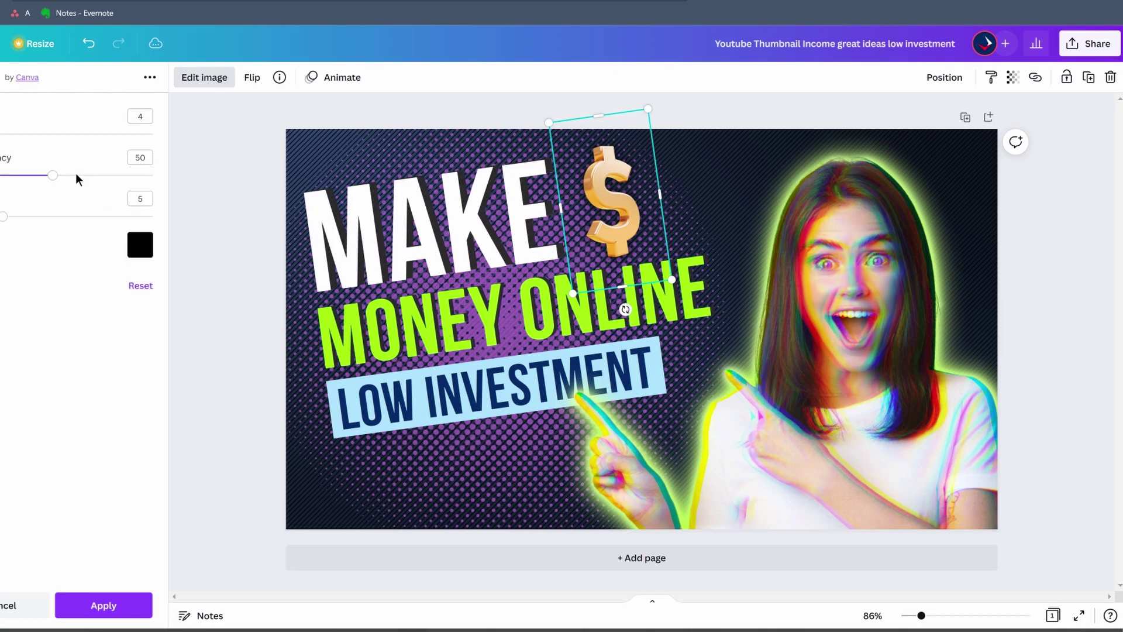
pyautogui.click(140, 250)
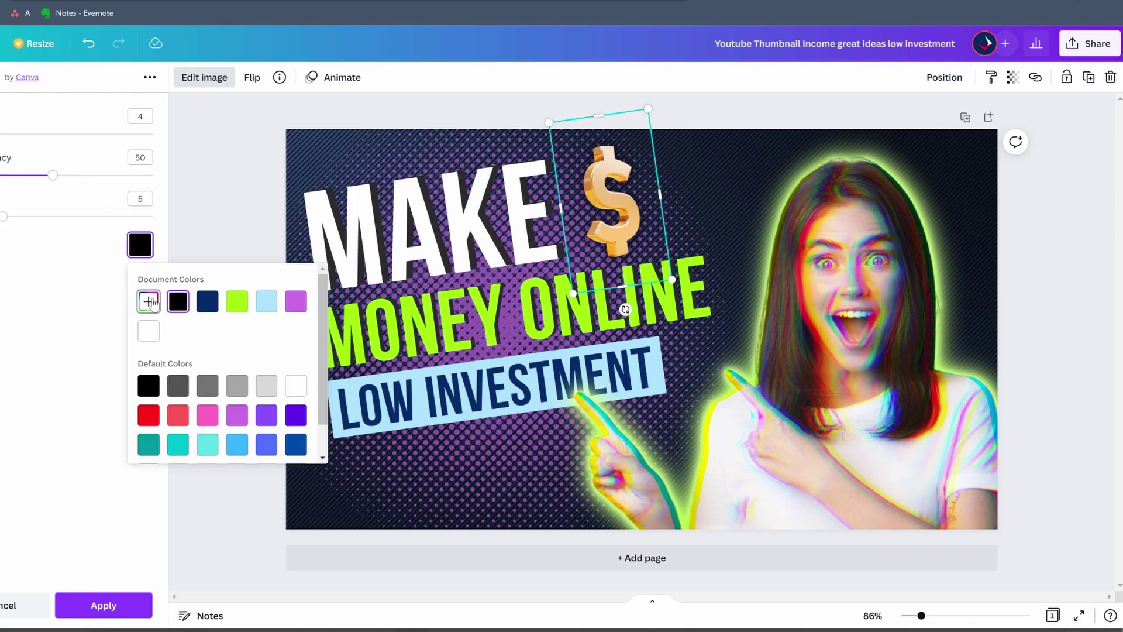
pyautogui.click(149, 302)
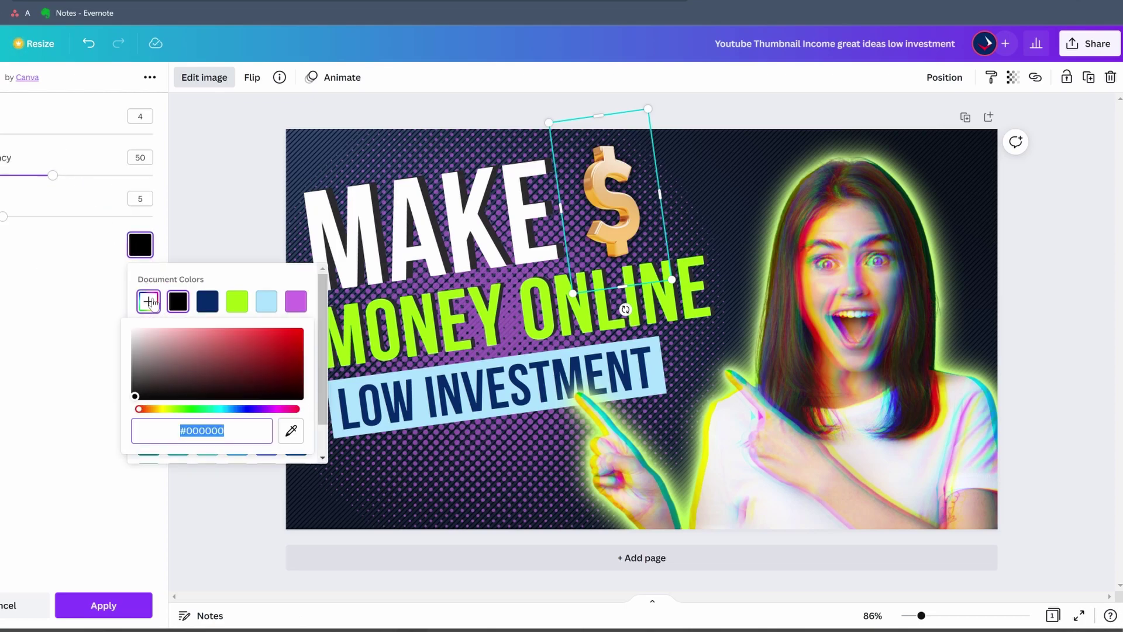
pyautogui.click(163, 409)
pyautogui.moveTo(213, 386); pyautogui.dragTo(298, 331)
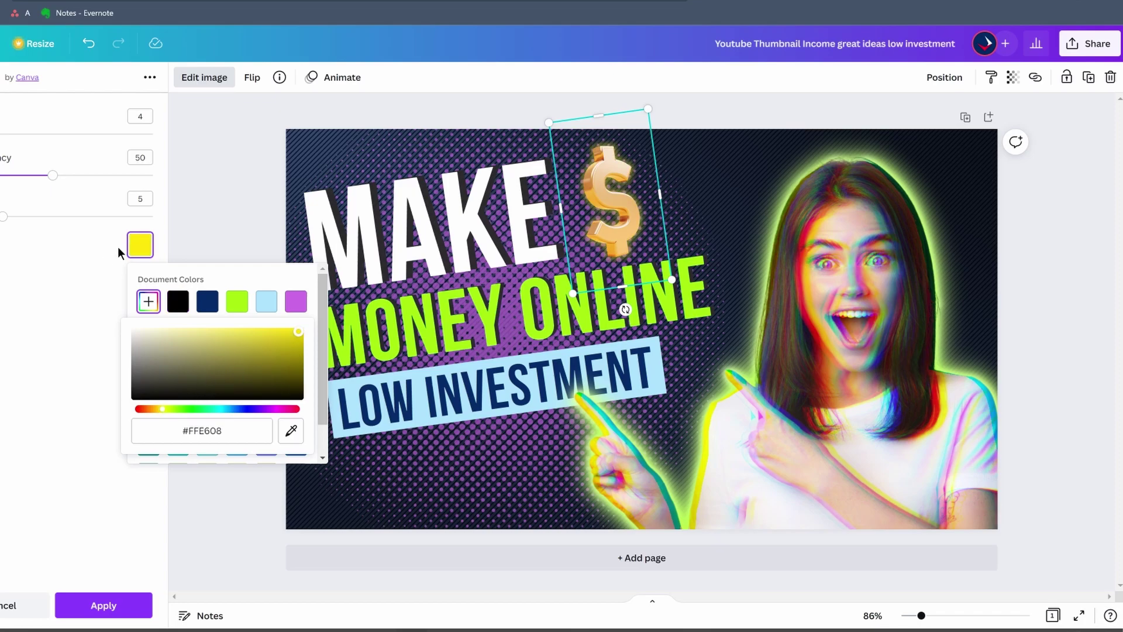
pyautogui.click(117, 247)
pyautogui.moveTo(53, 175); pyautogui.dragTo(198, 181)
pyautogui.moveTo(3, 217); pyautogui.dragTo(43, 218)
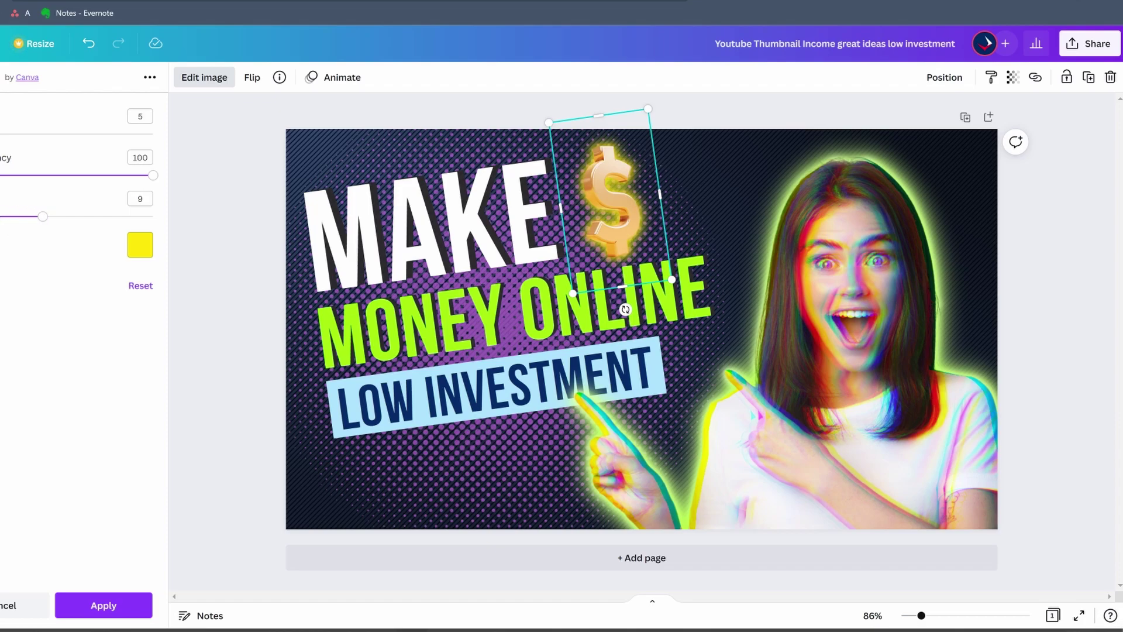
pyautogui.click(103, 606)
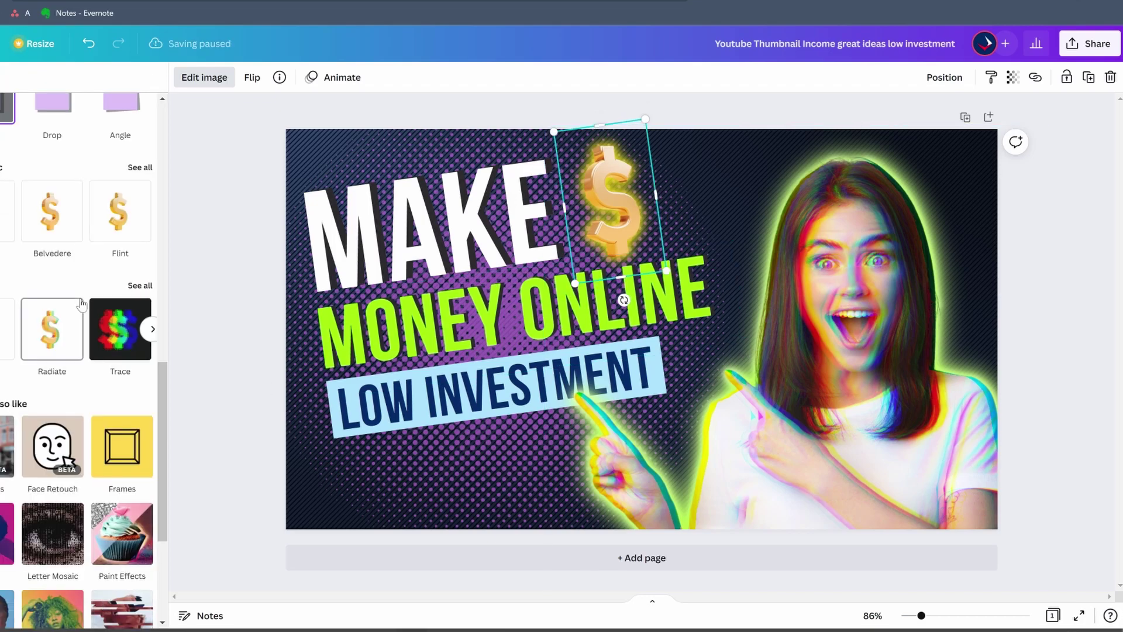
# Replace the dollar's glow with a preset colour at full intensity and slightly less spread.
pyautogui.scroll(3, 117, 369)
pyautogui.click(141, 208)
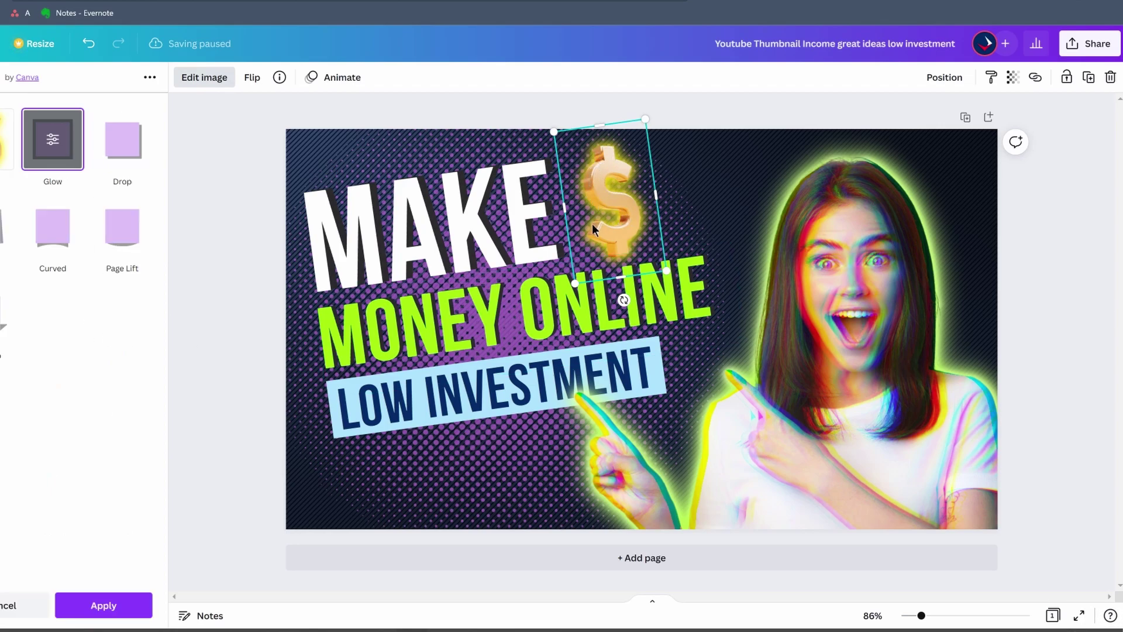
pyautogui.click(637, 220)
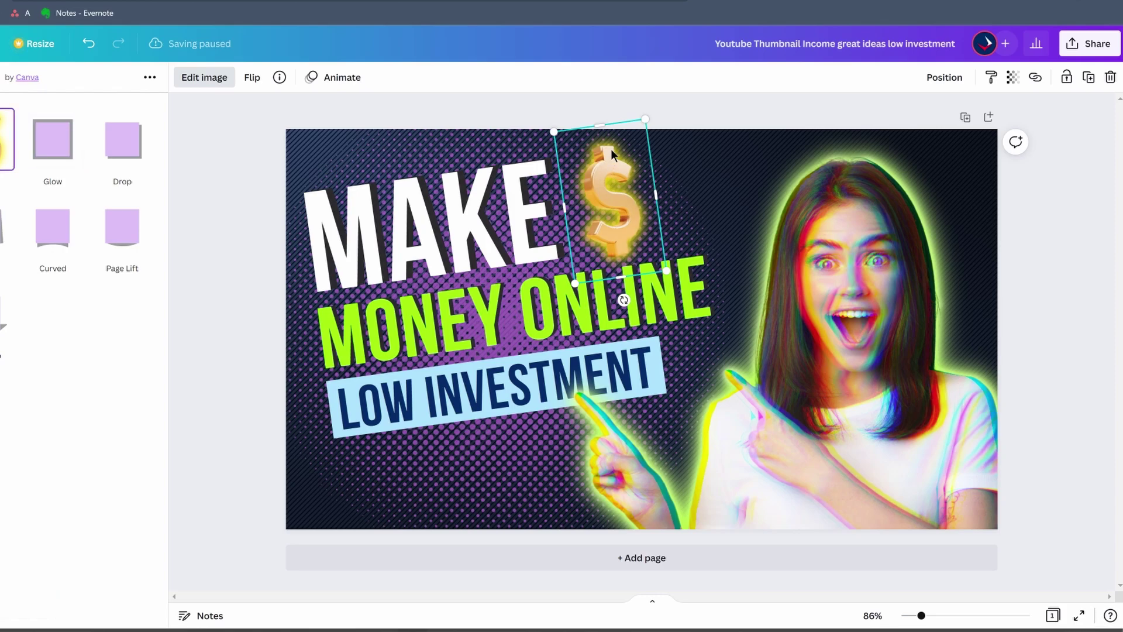
pyautogui.click(58, 136)
pyautogui.click(139, 245)
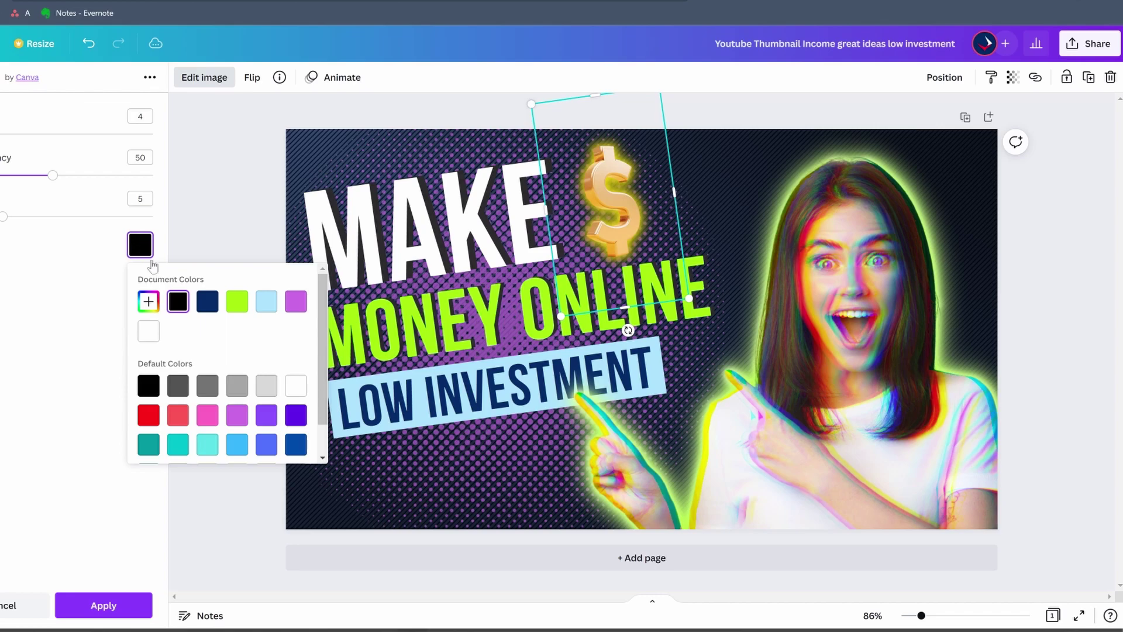
pyautogui.click(149, 331)
pyautogui.moveTo(53, 175); pyautogui.dragTo(153, 176)
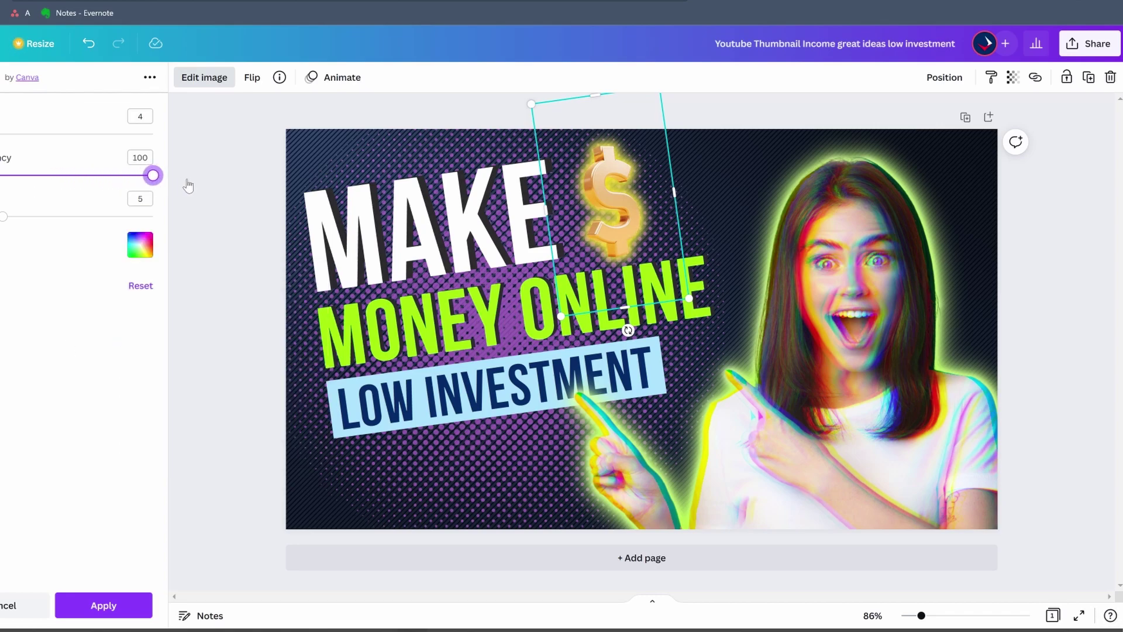
pyautogui.moveTo(3, 217); pyautogui.dragTo(1, 219)
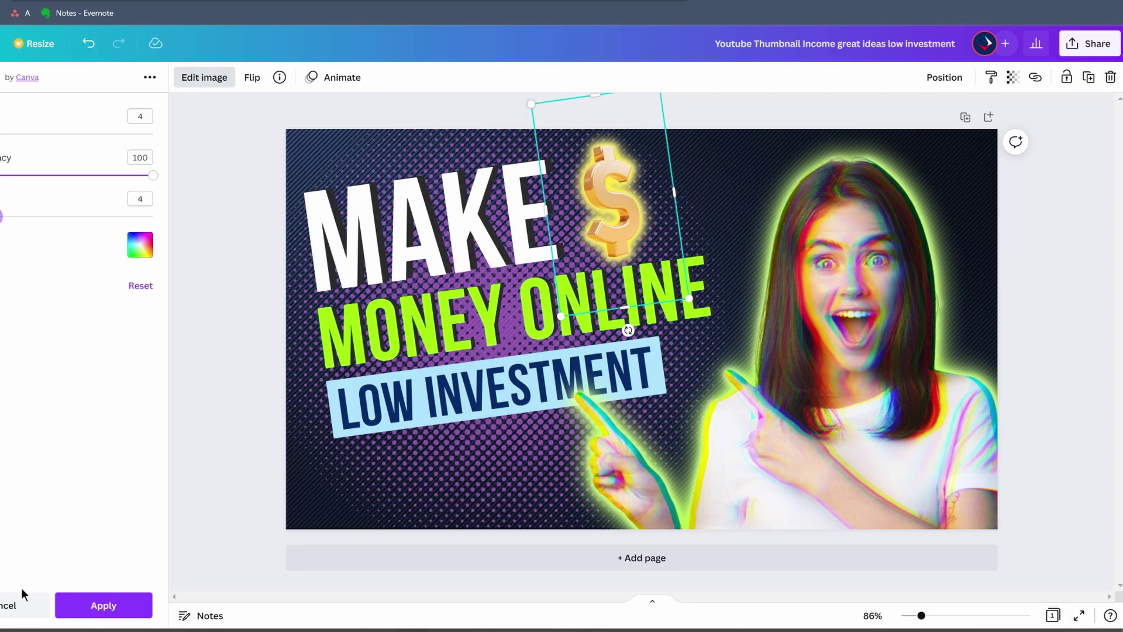
pyautogui.click(103, 605)
# Enlarge the dollar sign slightly and deselect it.
pyautogui.moveTo(660, 96); pyautogui.dragTo(649, 129)
pyautogui.click(248, 371)
pyautogui.click(216, 252)
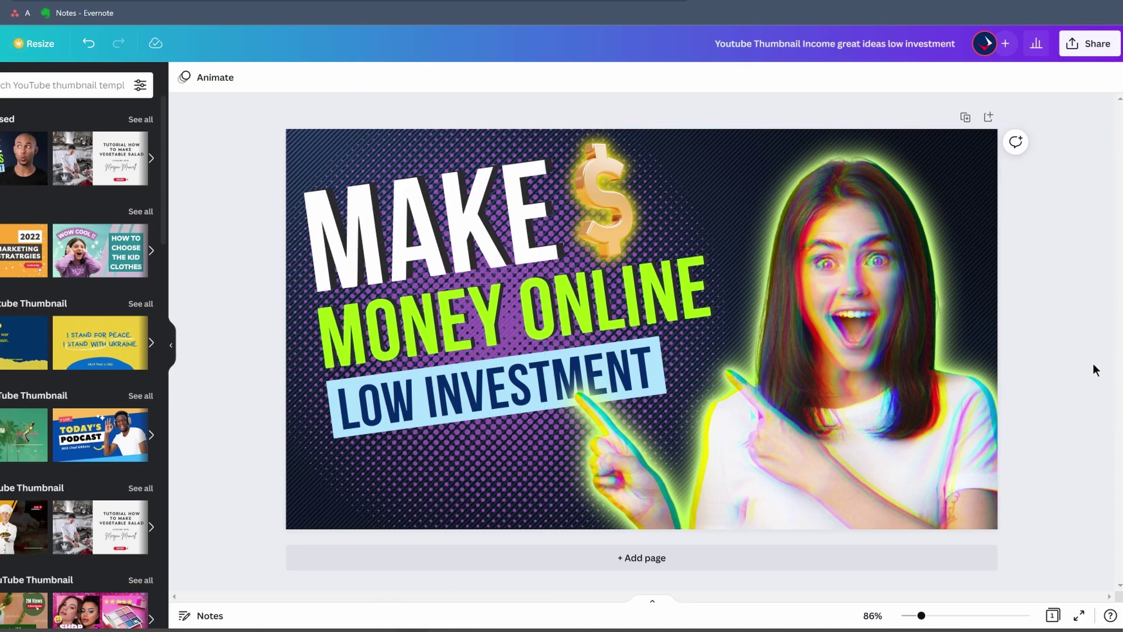
pyautogui.moveTo(922, 618); pyautogui.dragTo(902, 620)
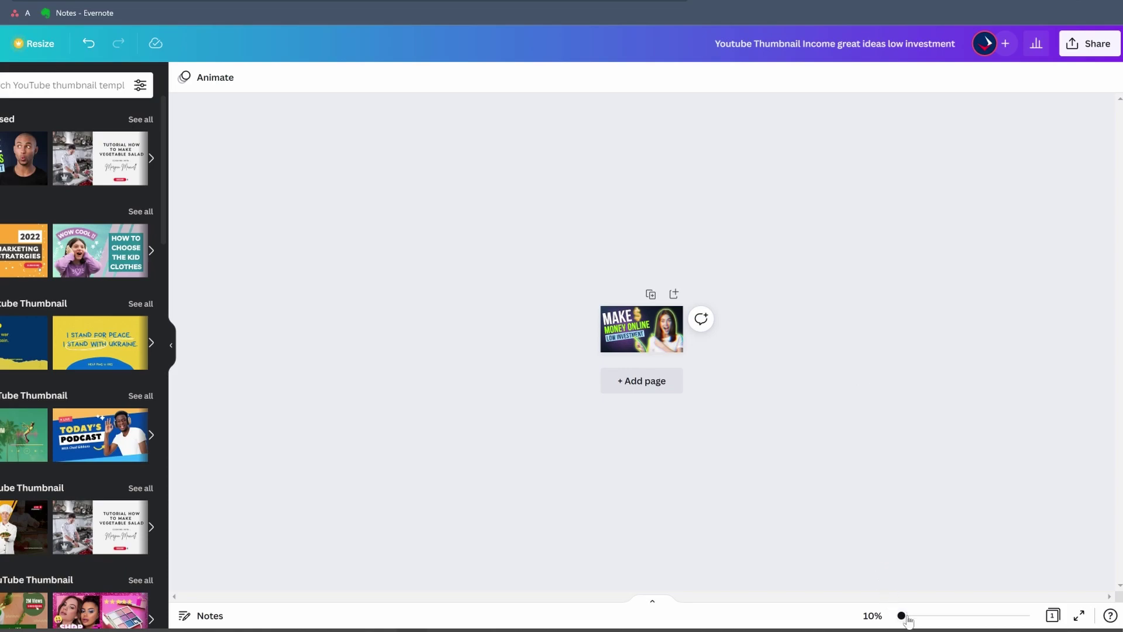
pyautogui.moveTo(908, 619); pyautogui.dragTo(906, 623)
pyautogui.moveTo(689, 388); pyautogui.dragTo(672, 346)
pyautogui.moveTo(906, 620); pyautogui.dragTo(909, 620)
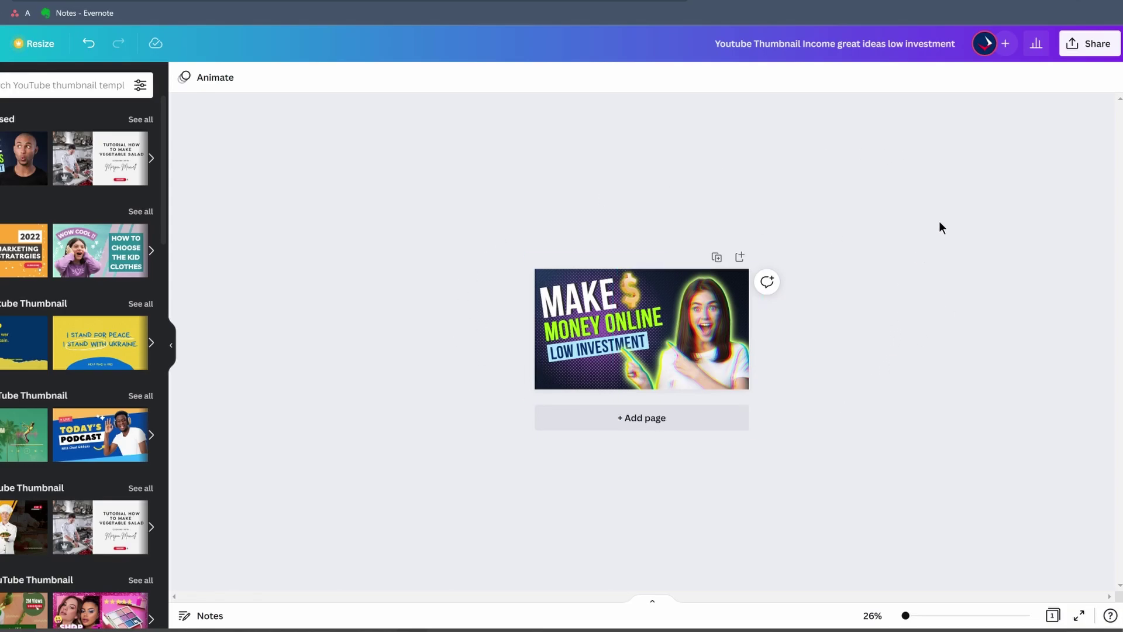
# Download the thumbnail as a PNG with size set to 2 (2560×1440).
pyautogui.click(1104, 52)
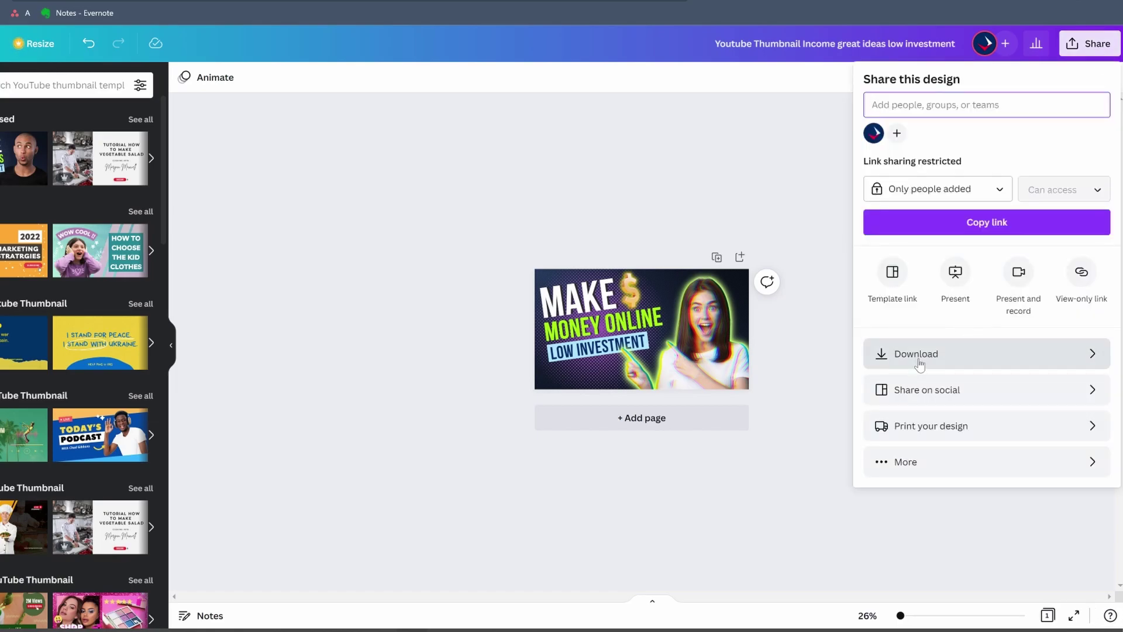
pyautogui.click(918, 363)
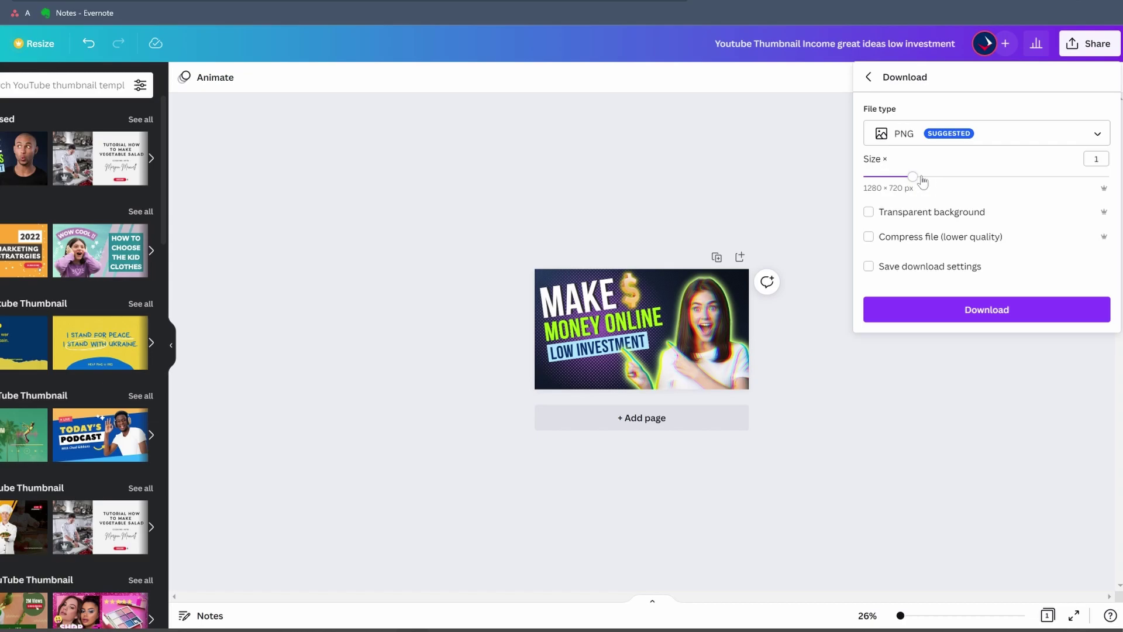
pyautogui.moveTo(933, 182)
pyautogui.mouseDown()
pyautogui.moveTo(1106, 176)
pyautogui.moveTo(998, 182)
pyautogui.moveTo(1116, 186)
pyautogui.moveTo(914, 181)
pyautogui.mouseUp()
pyautogui.click(983, 312)
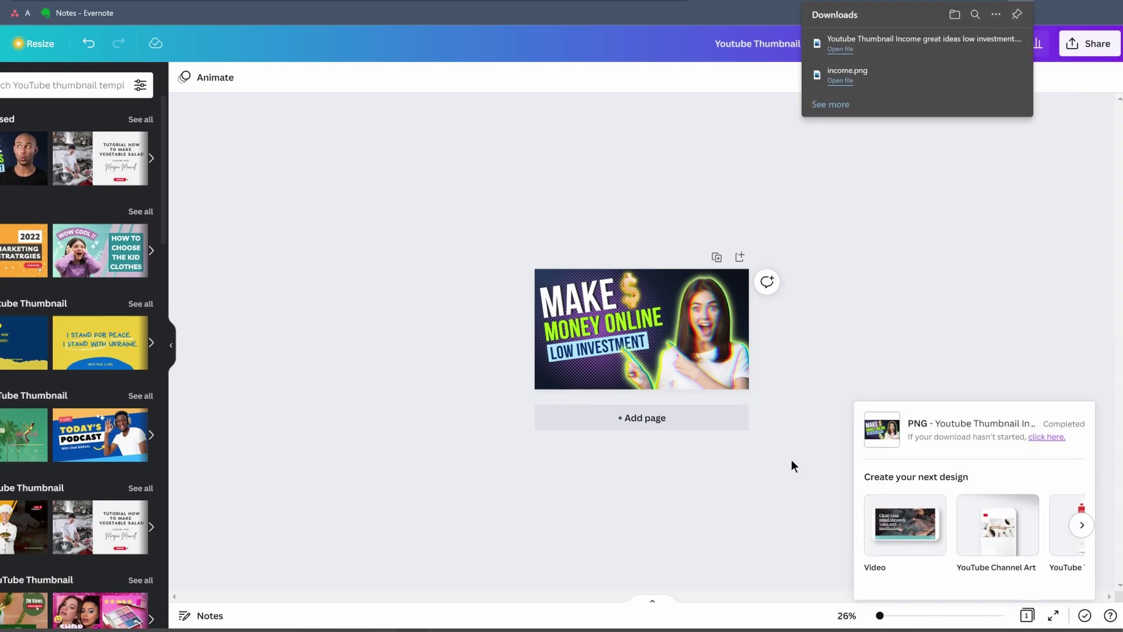
# Open the downloaded thumbnail PNG from the browser's downloads in Photos.
pyautogui.click(925, 42)
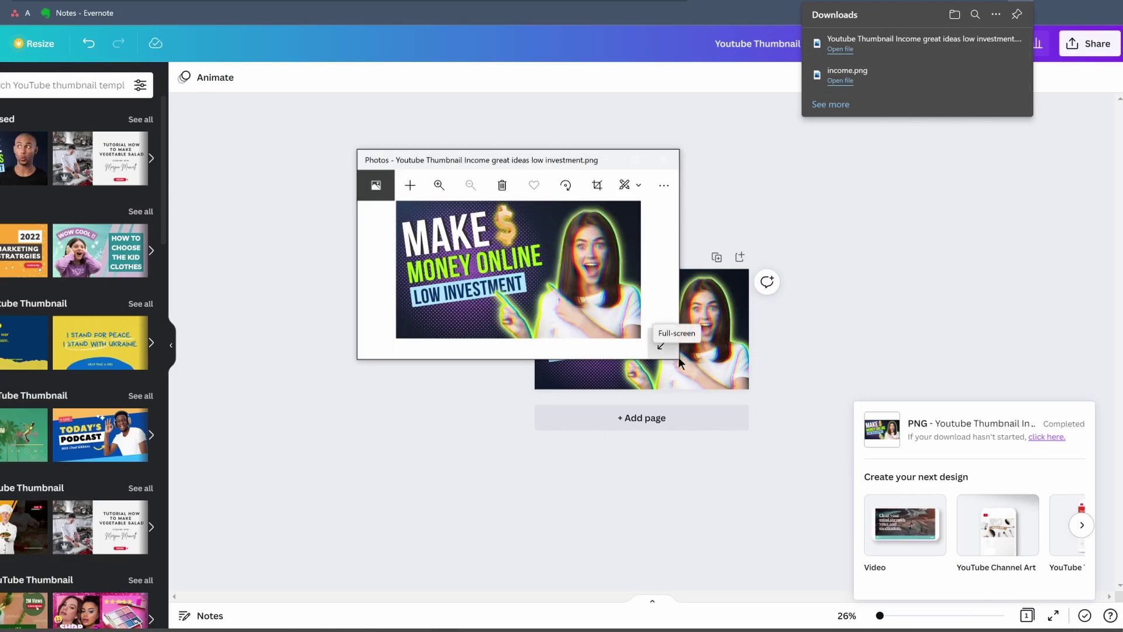